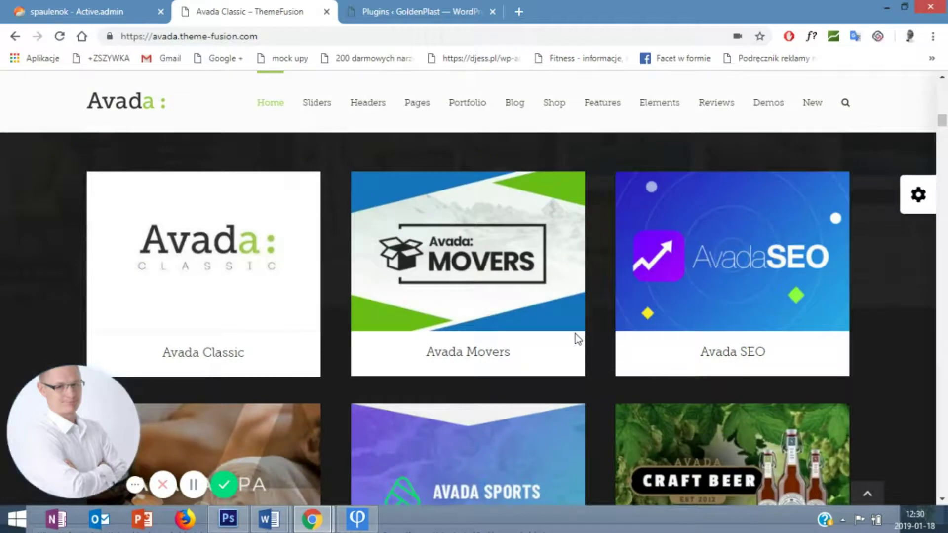
# - Browse the demo gallery on the Avada theme site and the site customization overview beneath it
pyautogui.scroll(-10, 577, 338)
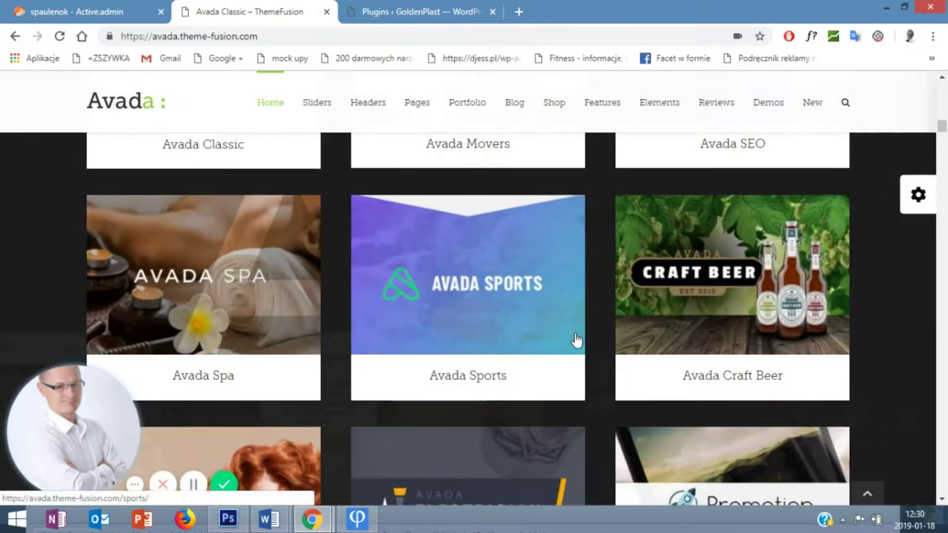
pyautogui.scroll(-6, 576, 341)
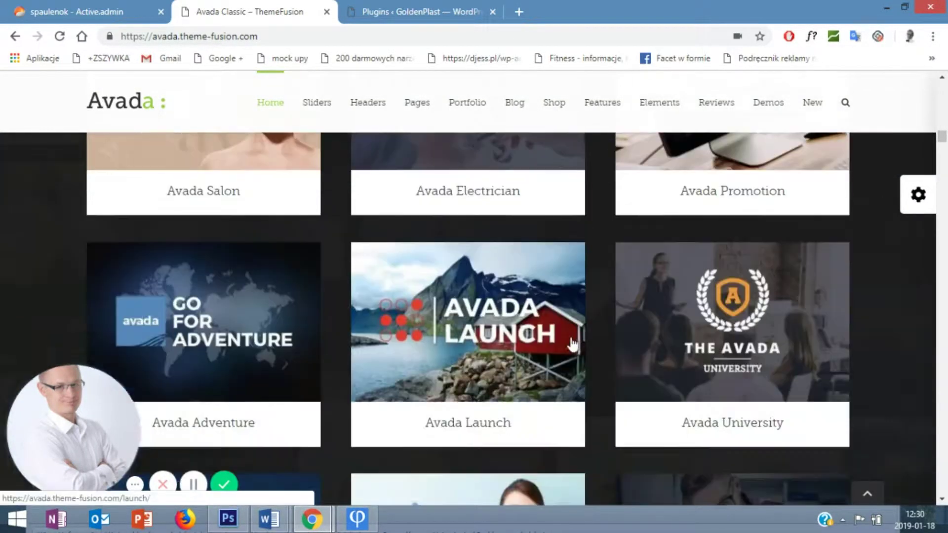
pyautogui.scroll(-5, 572, 344)
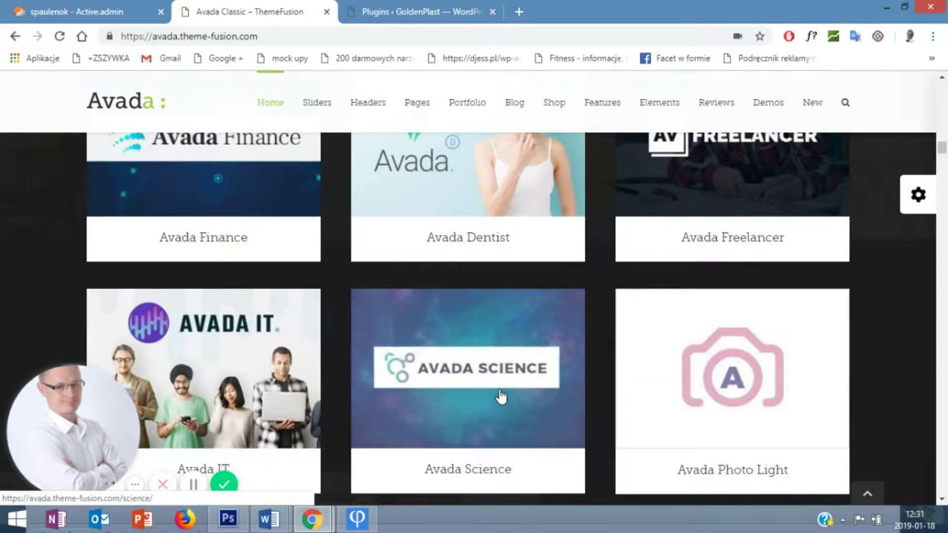
pyautogui.scroll(-2, 499, 395)
pyautogui.scroll(-4, 500, 393)
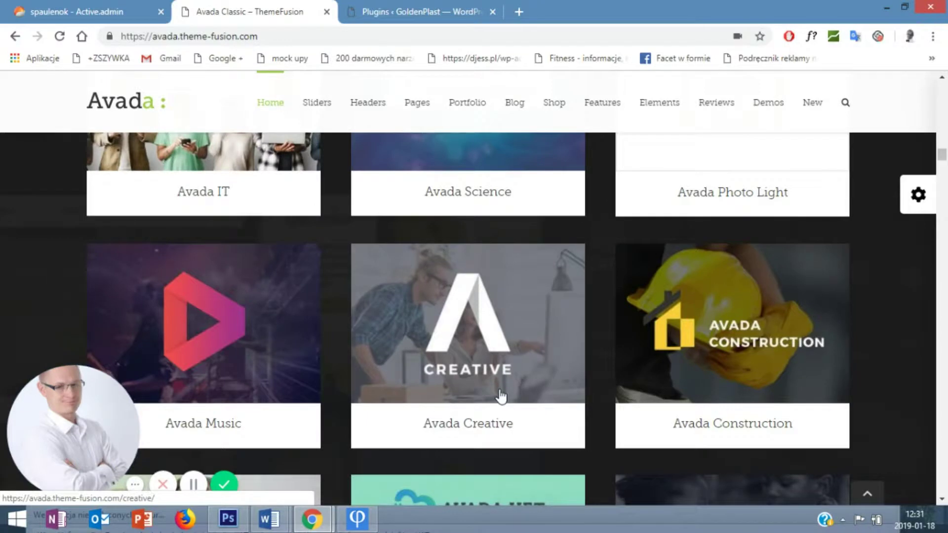
pyautogui.scroll(-10, 500, 395)
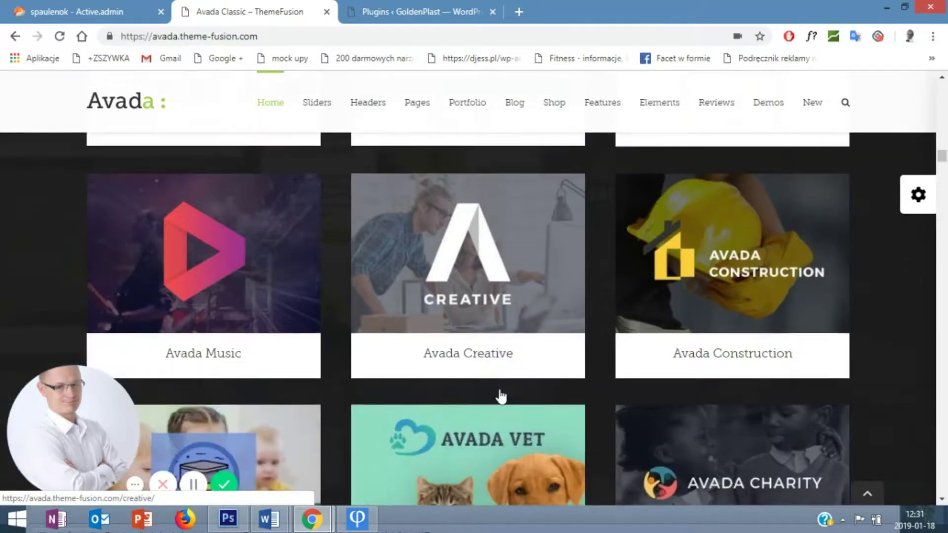
pyautogui.scroll(-1, 501, 396)
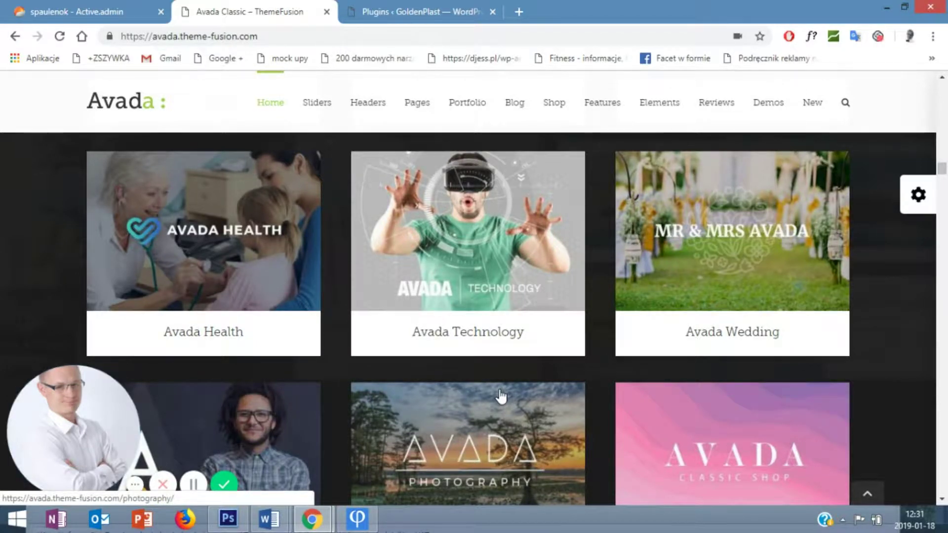
pyautogui.scroll(-2, 501, 395)
pyautogui.scroll(-3, 501, 395)
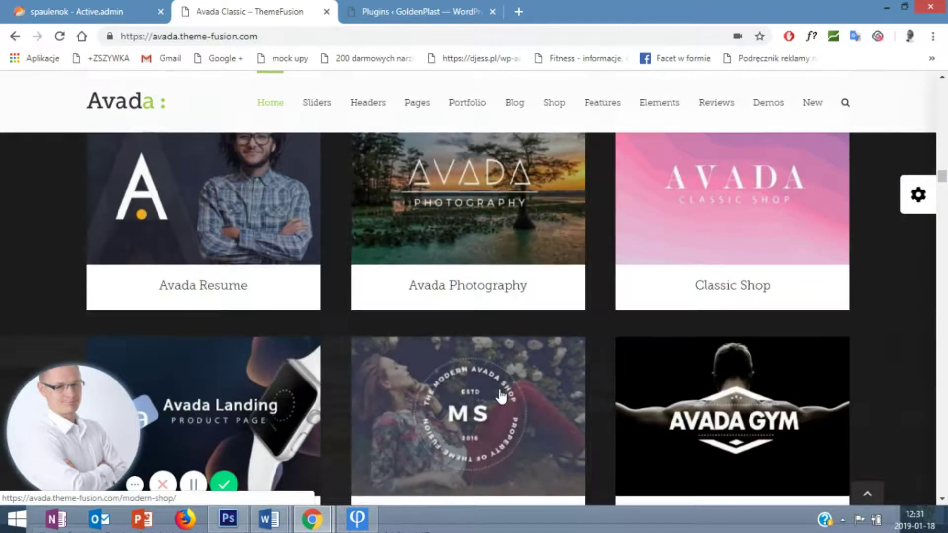
pyautogui.scroll(-5, 500, 396)
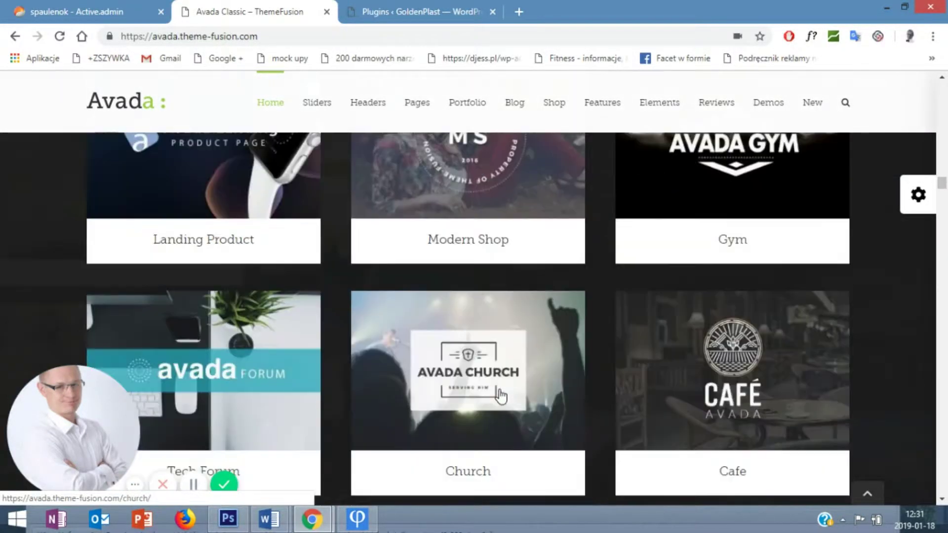
pyautogui.scroll(-7, 501, 395)
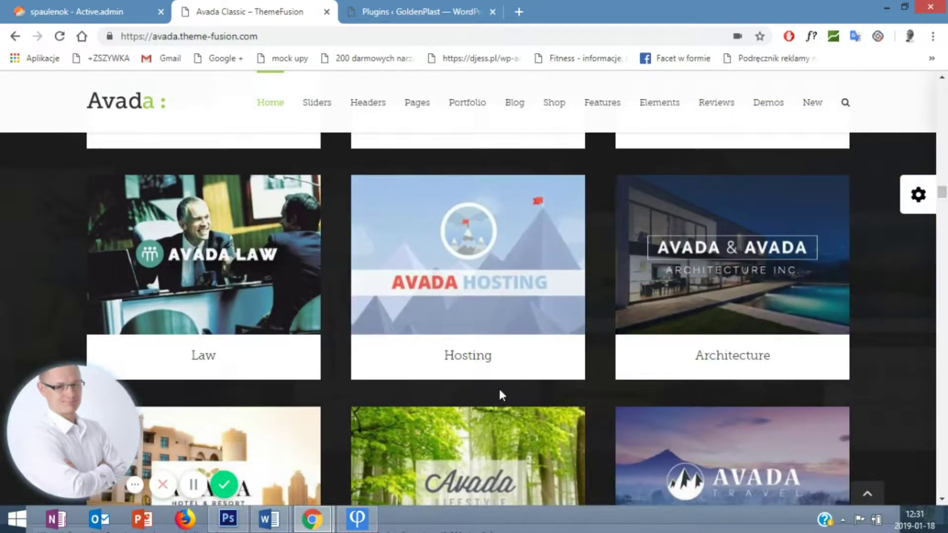
pyautogui.scroll(-5, 500, 395)
pyautogui.scroll(-4, 501, 395)
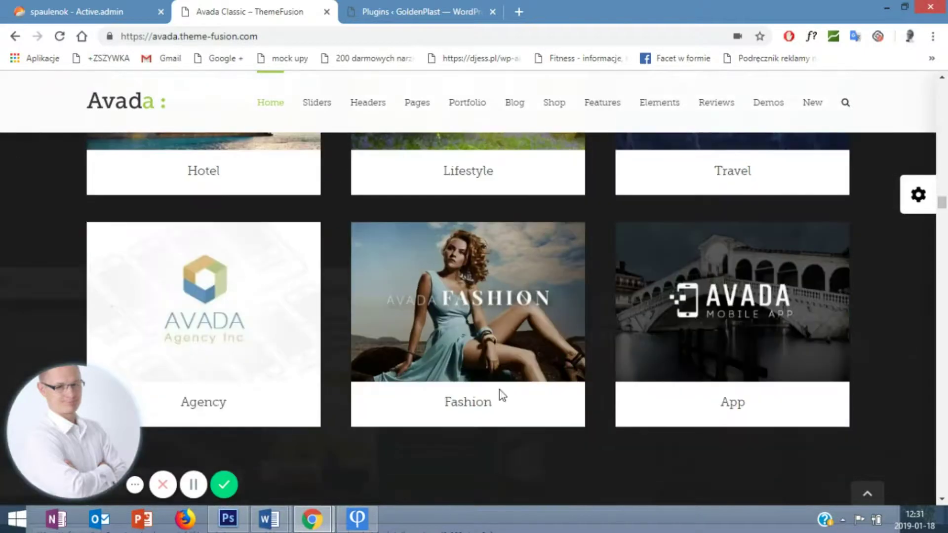
pyautogui.scroll(-5, 500, 390)
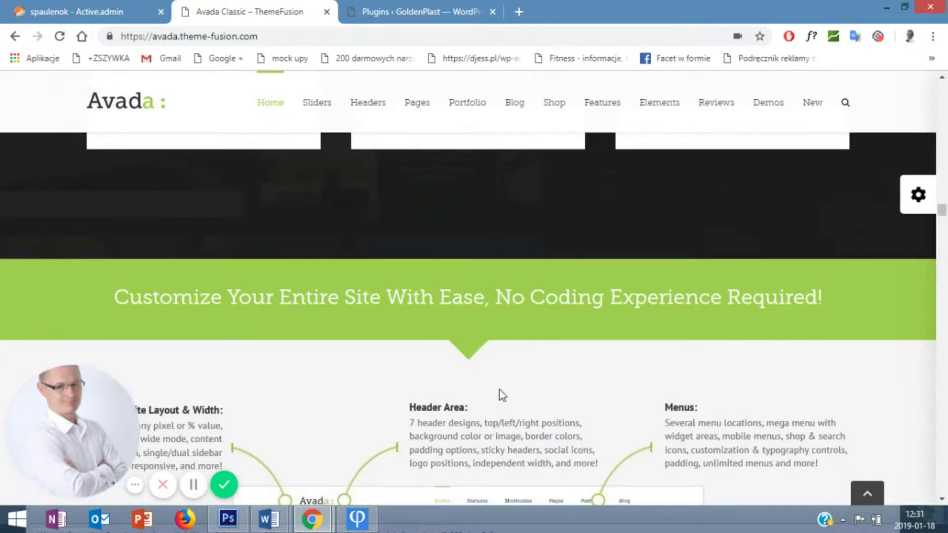
pyautogui.scroll(-11, 500, 390)
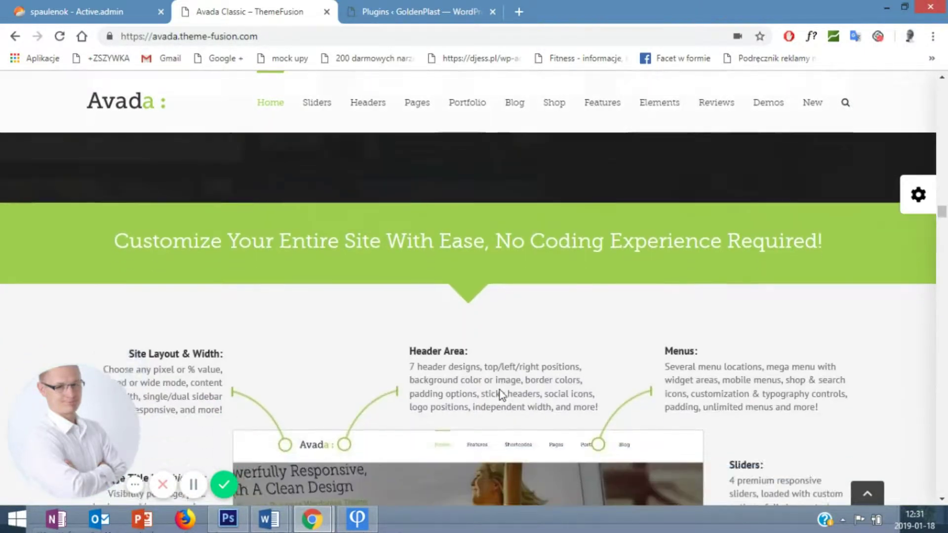
pyautogui.scroll(-5, 501, 395)
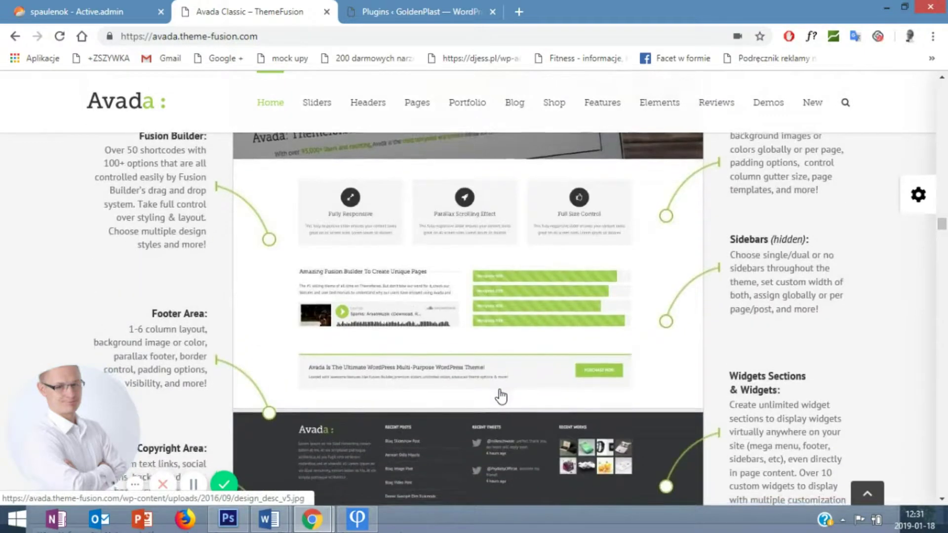
pyautogui.scroll(-5, 500, 390)
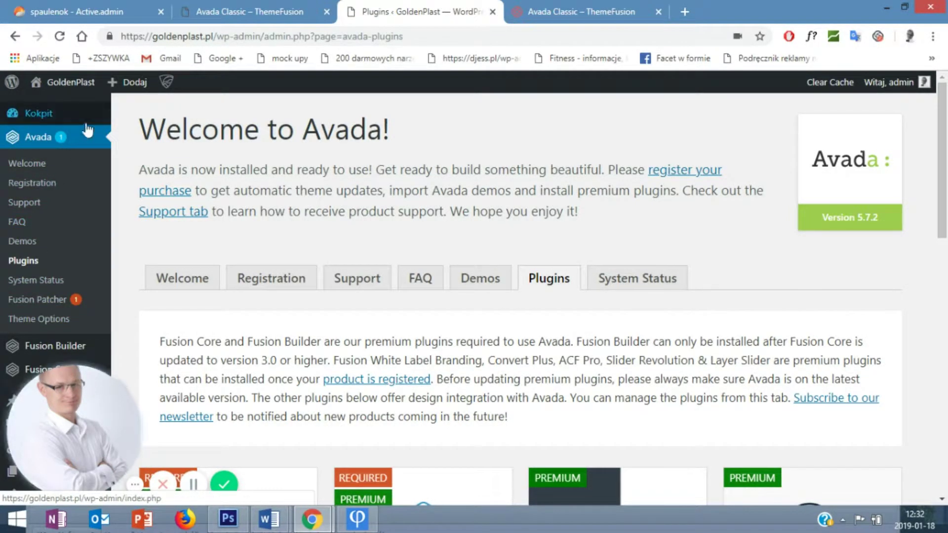
# - Switch to the GoldenPlast WordPress admin, open Avada's Demos page and look through the demos available for import
pyautogui.click(63, 241)
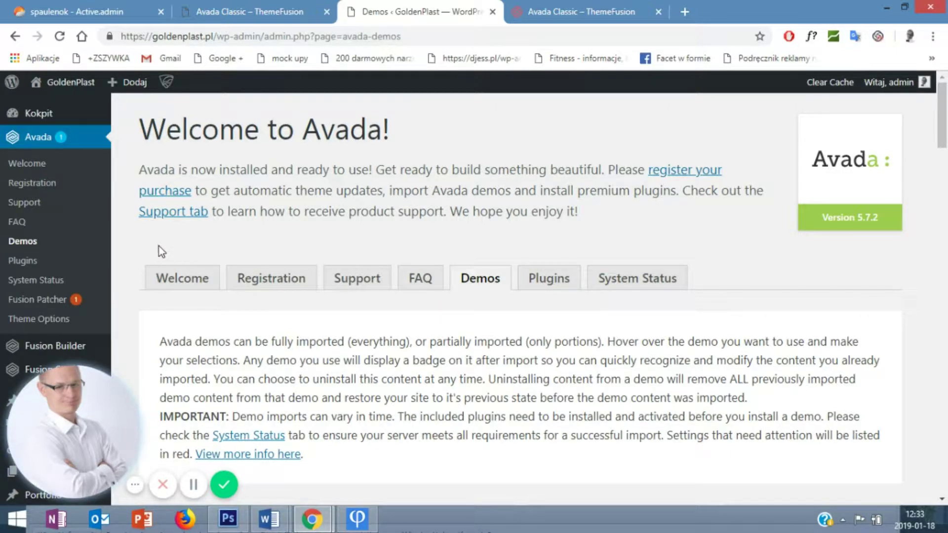
pyautogui.scroll(-7, 412, 349)
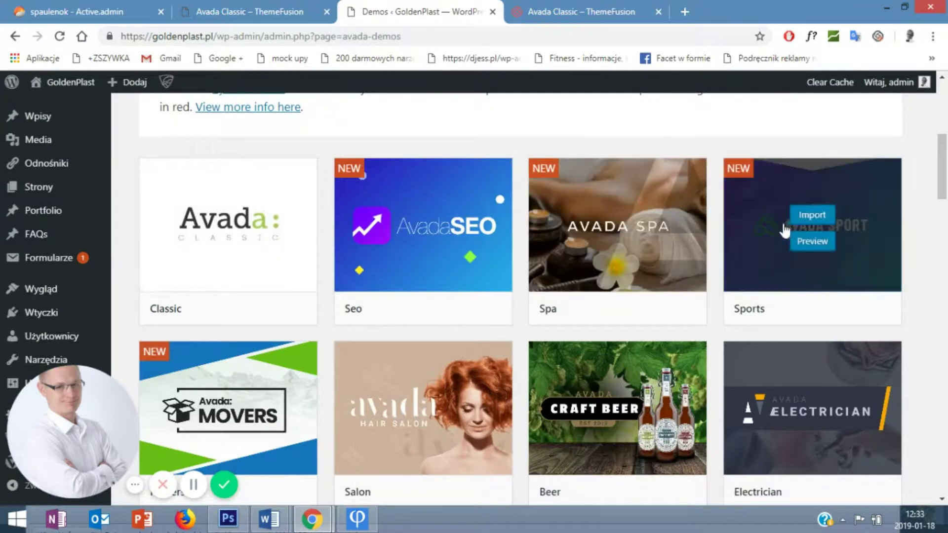
pyautogui.scroll(-3, 414, 223)
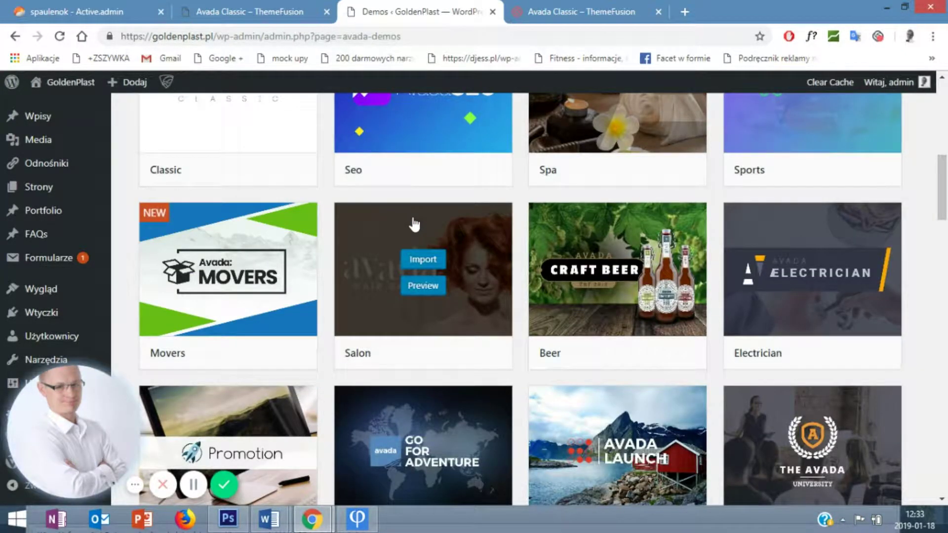
pyautogui.scroll(-3, 414, 224)
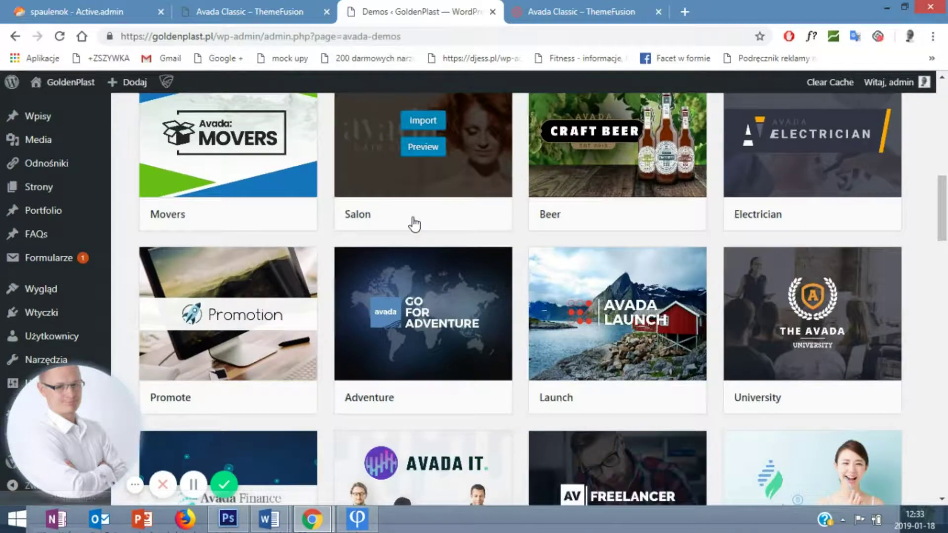
pyautogui.scroll(-7, 413, 224)
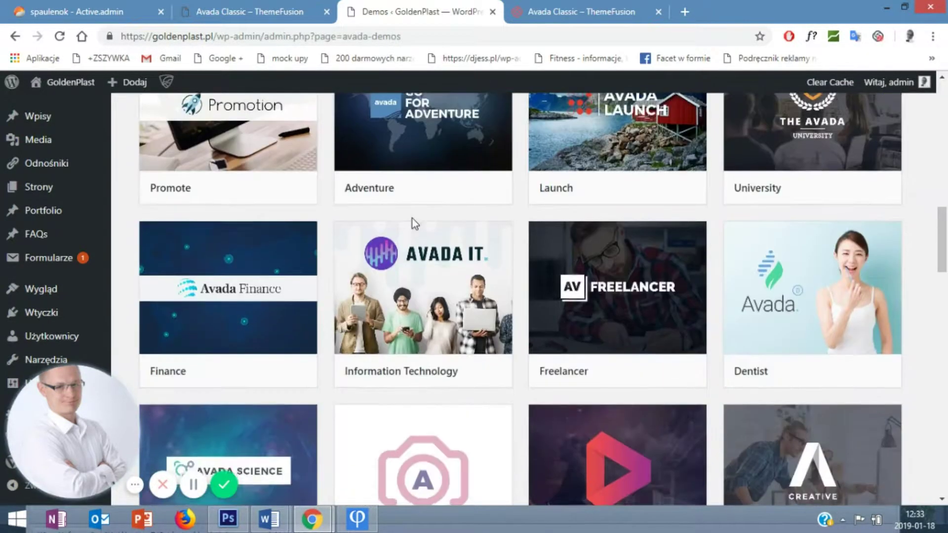
pyautogui.scroll(-4, 413, 225)
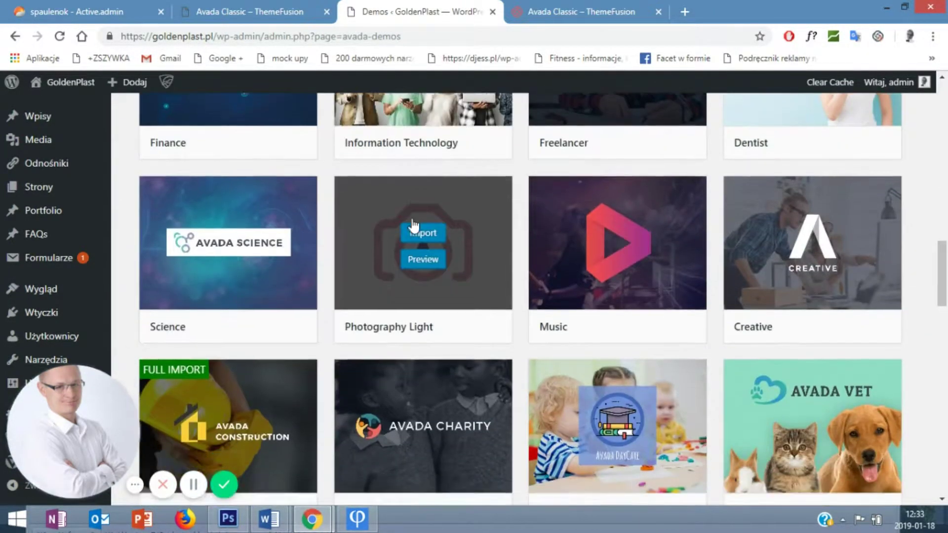
pyautogui.scroll(-1, 413, 226)
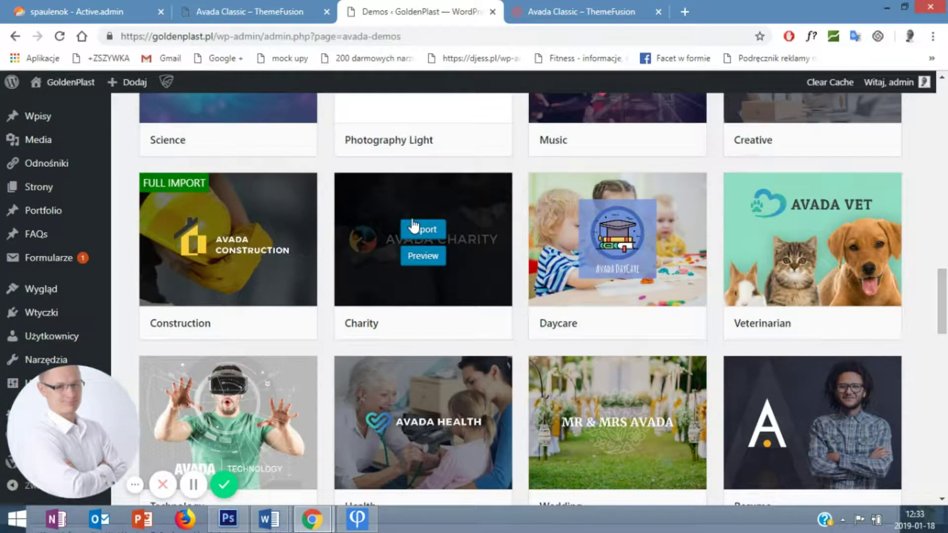
pyautogui.scroll(-3, 414, 226)
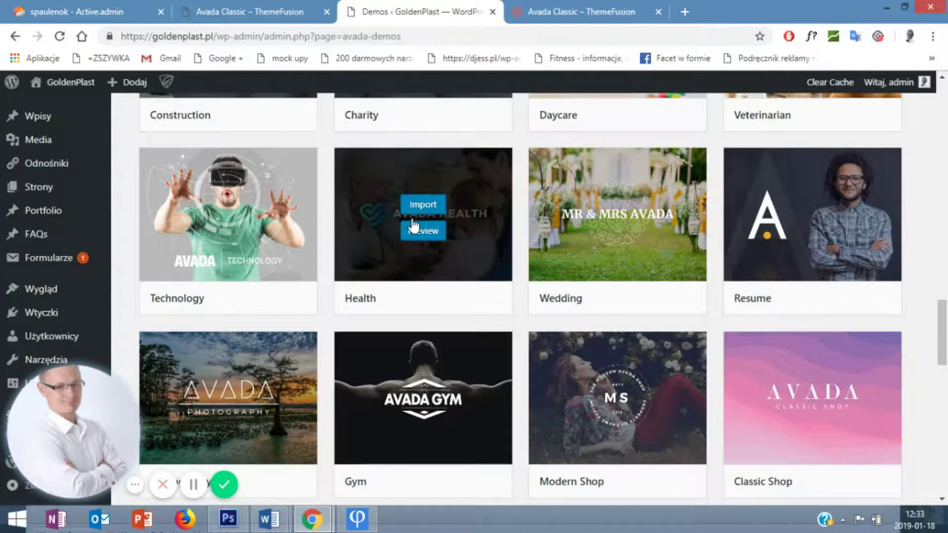
pyautogui.scroll(-5, 414, 225)
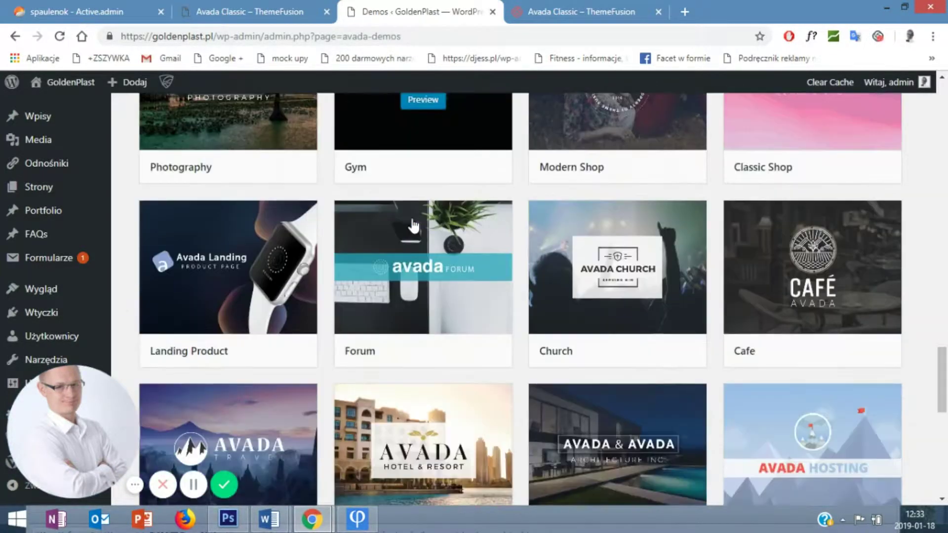
pyautogui.scroll(-2, 414, 226)
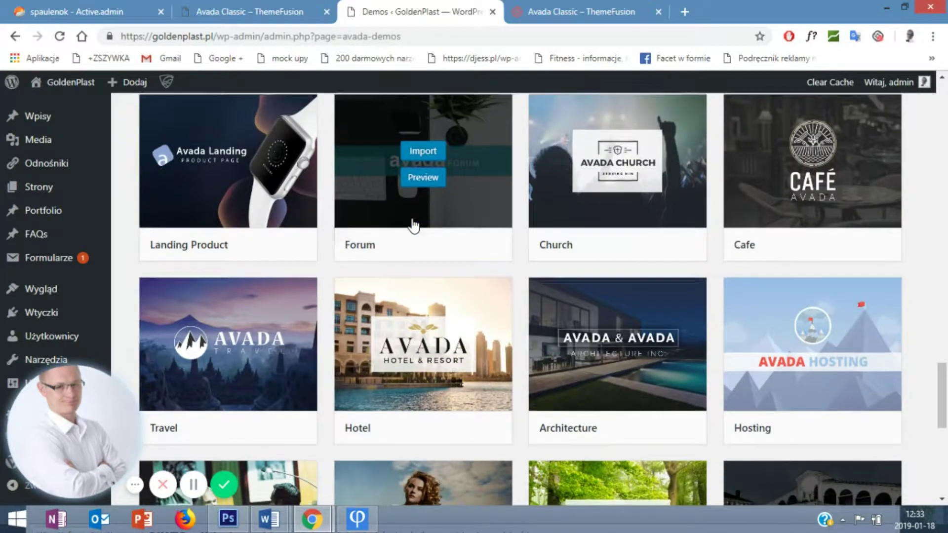
pyautogui.scroll(-4, 414, 225)
pyautogui.scroll(1, 414, 226)
pyautogui.scroll(10, 414, 226)
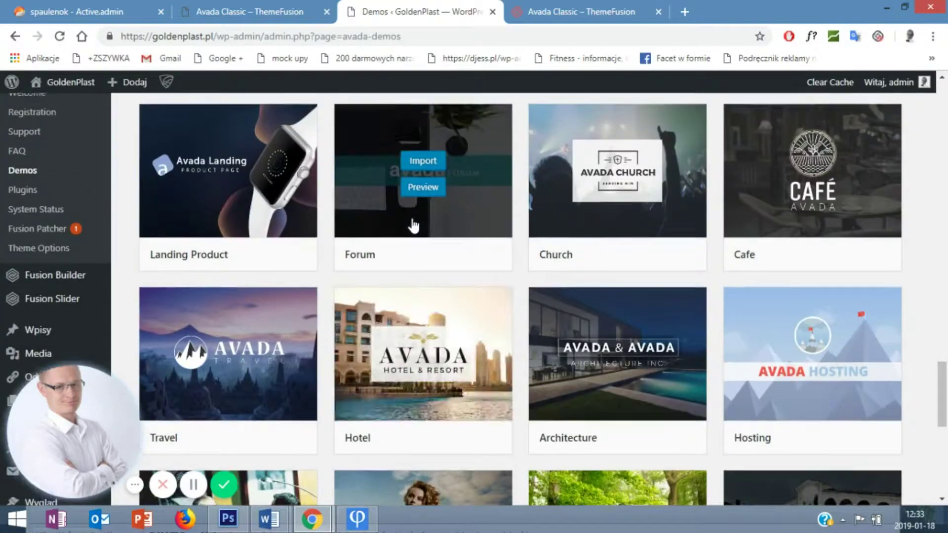
pyautogui.scroll(9, 414, 226)
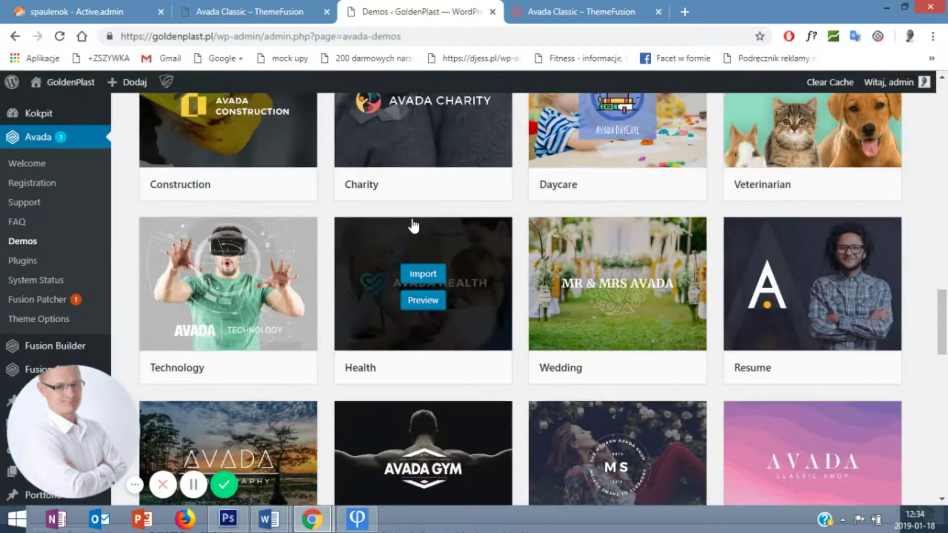
pyautogui.scroll(3, 425, 363)
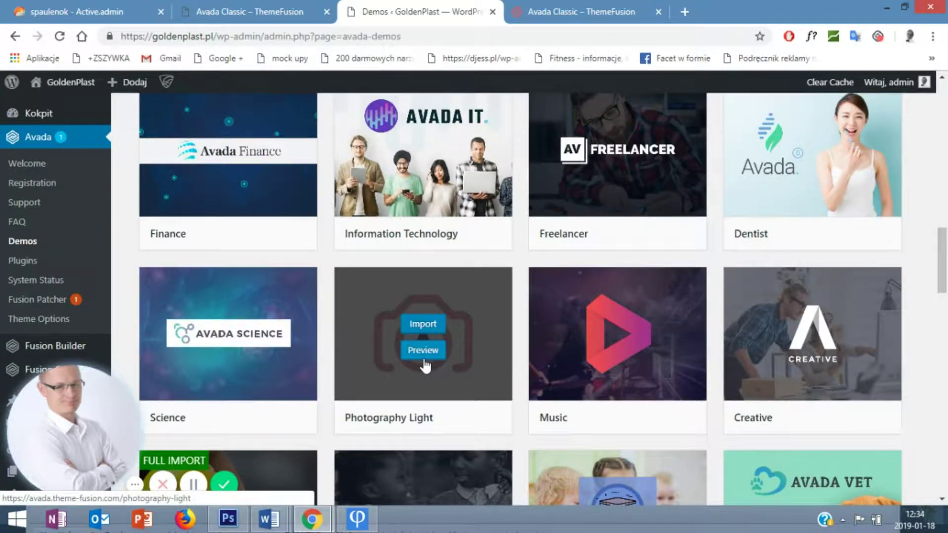
pyautogui.scroll(5, 425, 366)
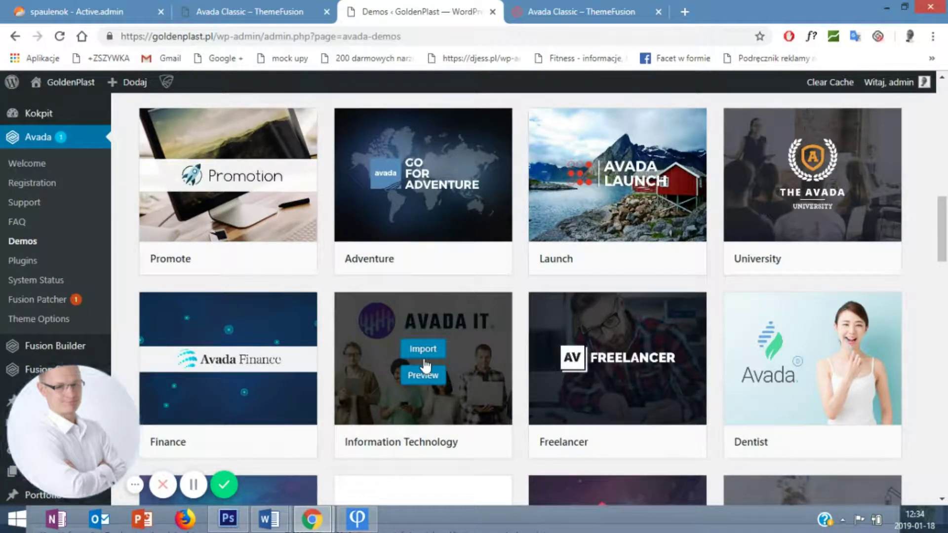
pyautogui.scroll(3, 425, 365)
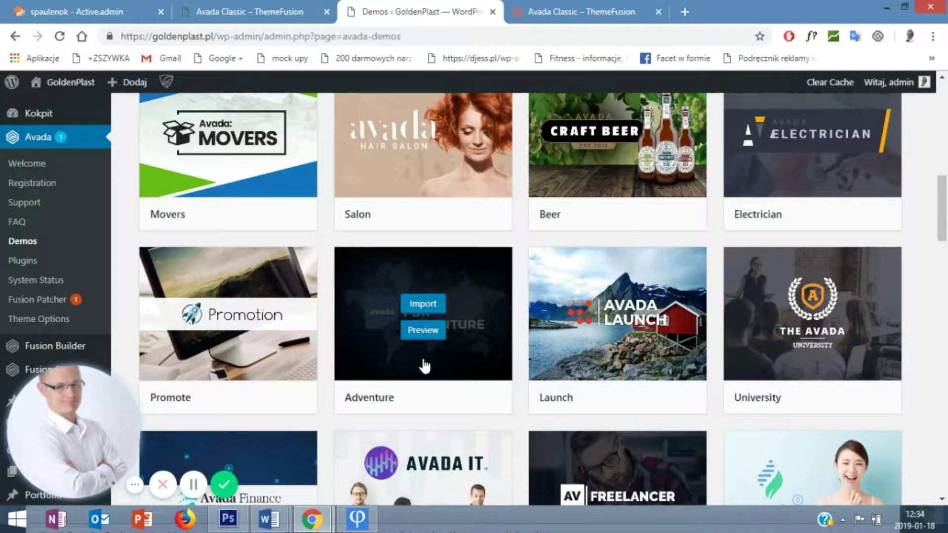
pyautogui.scroll(3, 424, 366)
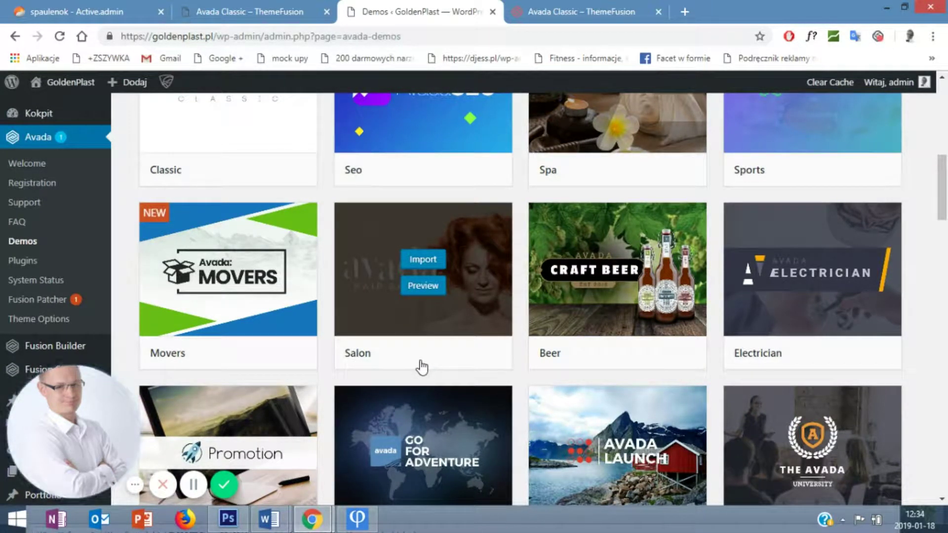
pyautogui.scroll(3, 387, 364)
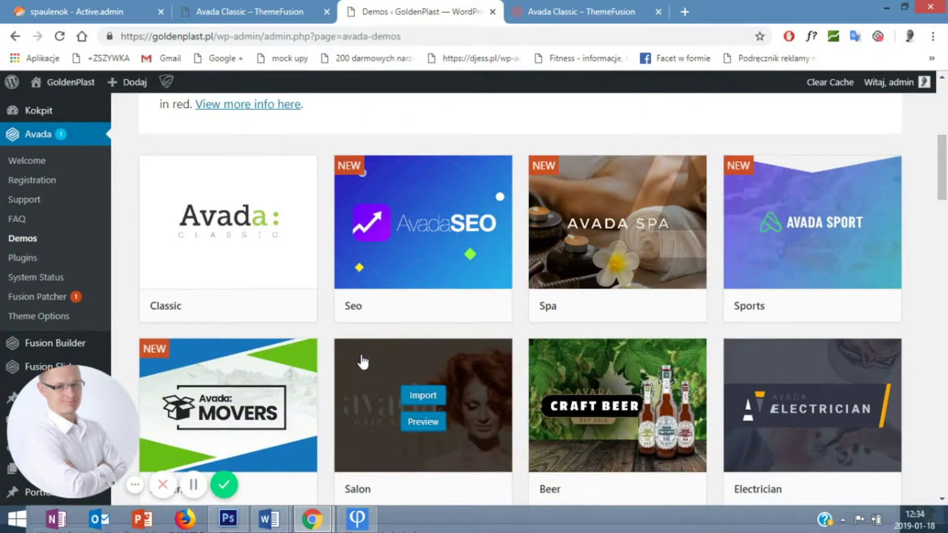
pyautogui.scroll(-1, 362, 362)
pyautogui.scroll(-4, 364, 360)
pyautogui.scroll(-5, 367, 345)
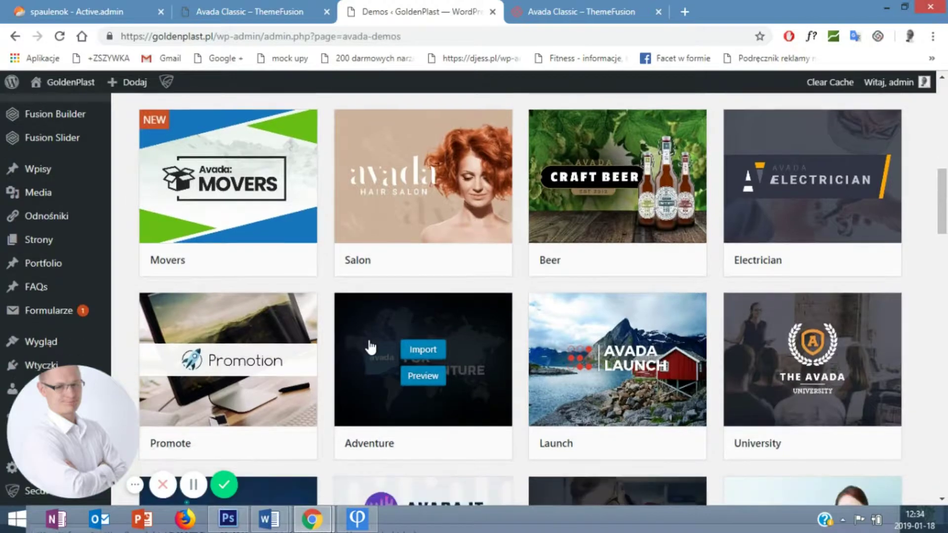
pyautogui.scroll(-4, 477, 311)
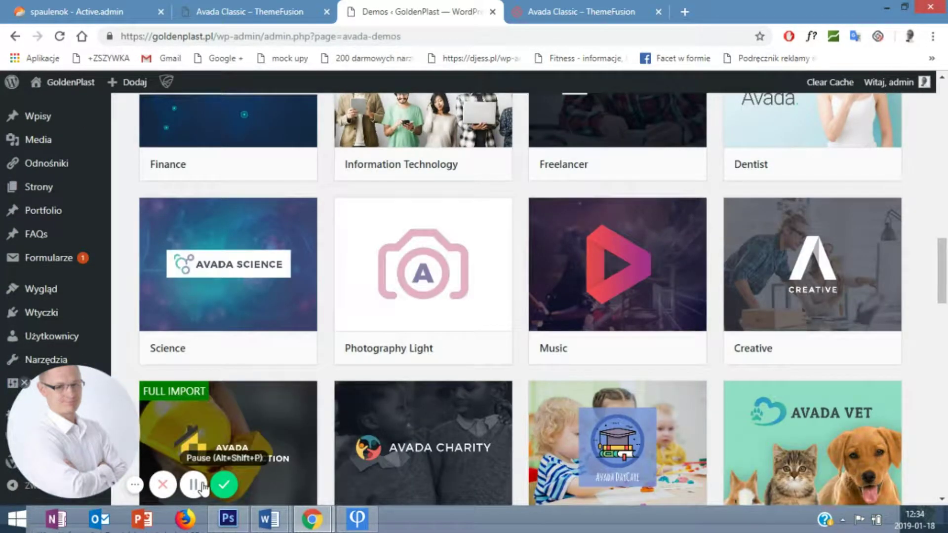
# - Open Avada's Theme Options page in the GoldenPlast admin
pyautogui.scroll(5, 193, 469)
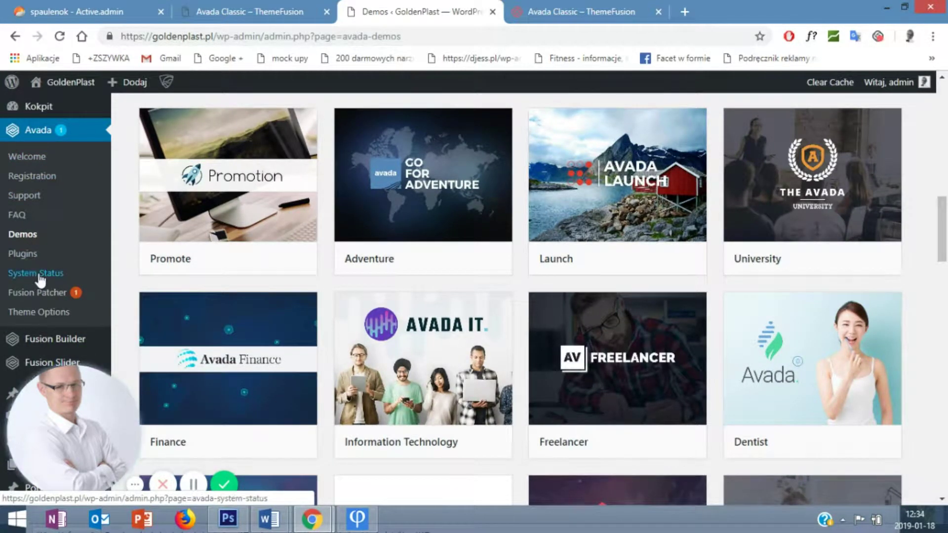
pyautogui.click(47, 311)
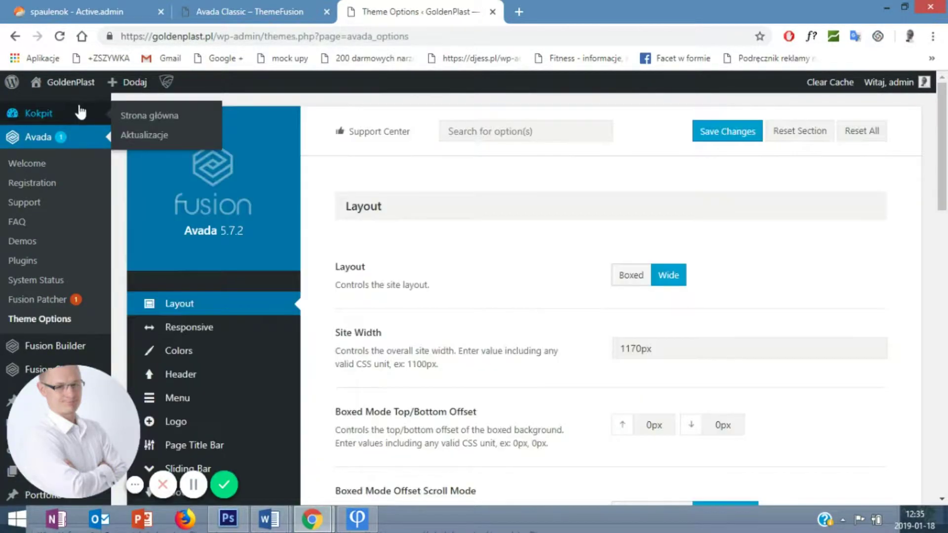
# - Examine the Layout settings and the list of option categories on Avada's Theme Options page
pyautogui.scroll(-7, 354, 174)
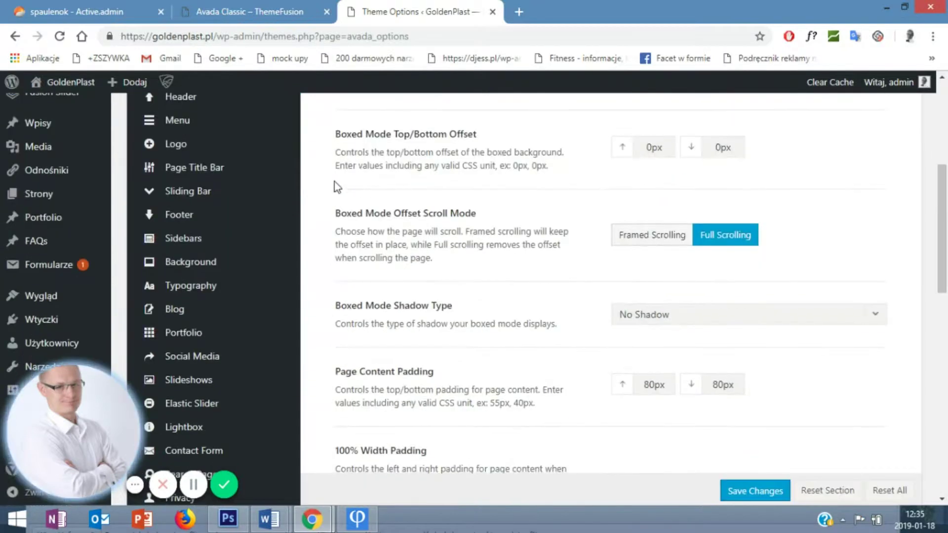
pyautogui.scroll(3, 327, 189)
pyautogui.scroll(3, 239, 186)
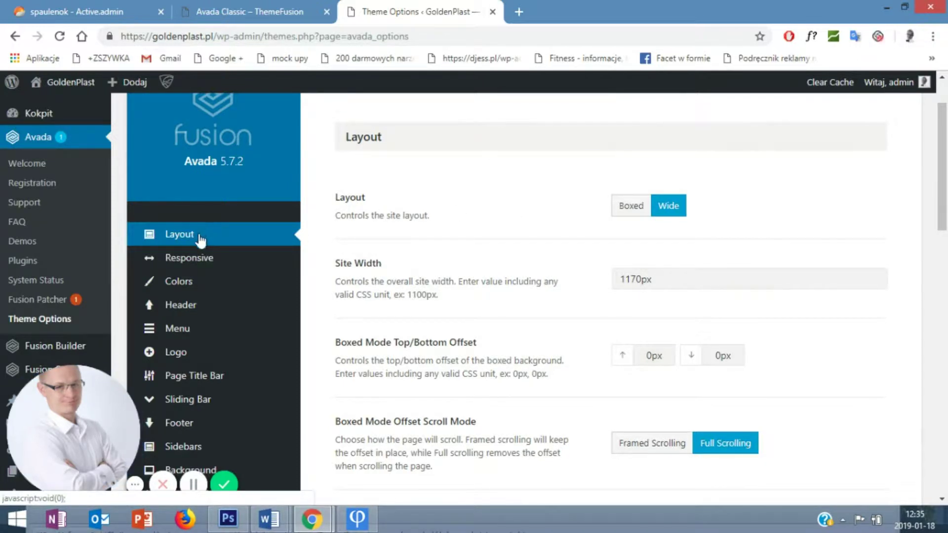
pyautogui.scroll(-1, 200, 240)
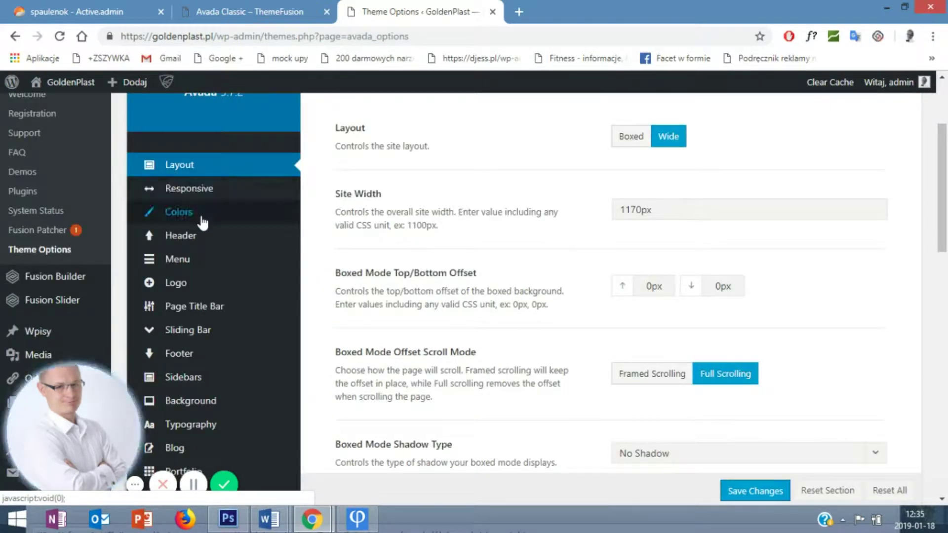
pyautogui.moveTo(211, 316)
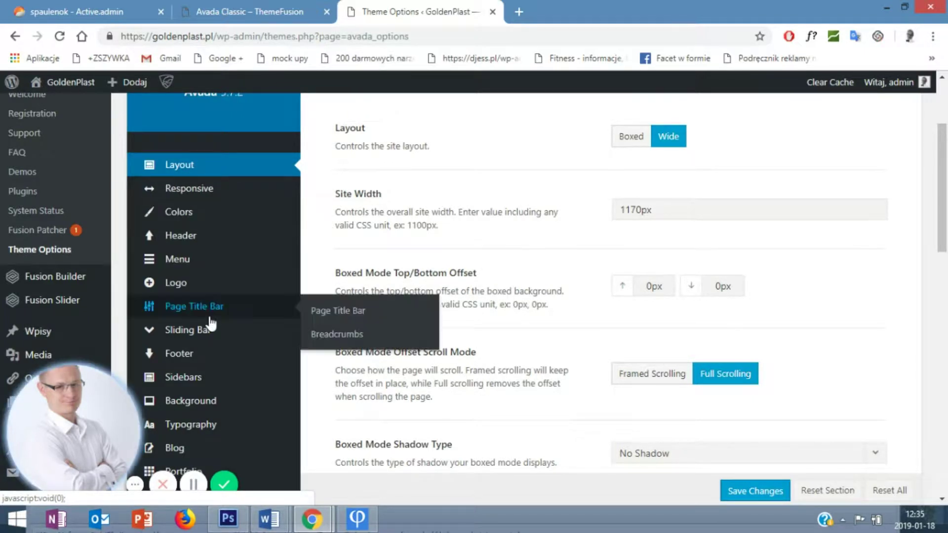
pyautogui.scroll(-1, 213, 321)
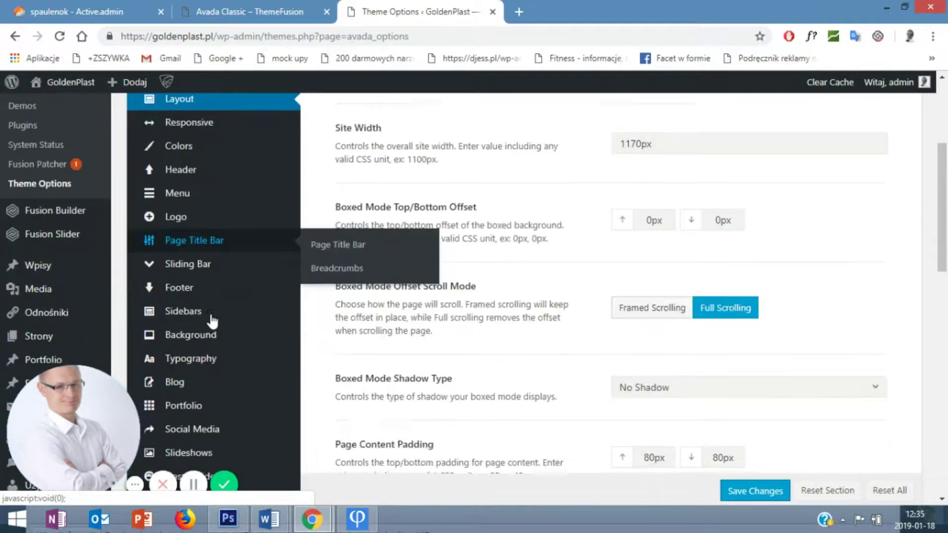
pyautogui.scroll(-1, 213, 321)
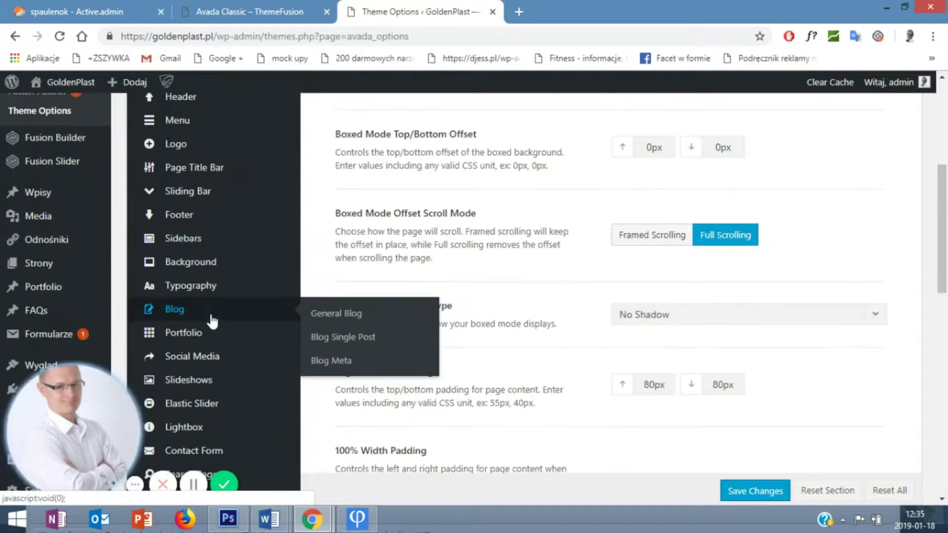
pyautogui.scroll(-1, 212, 321)
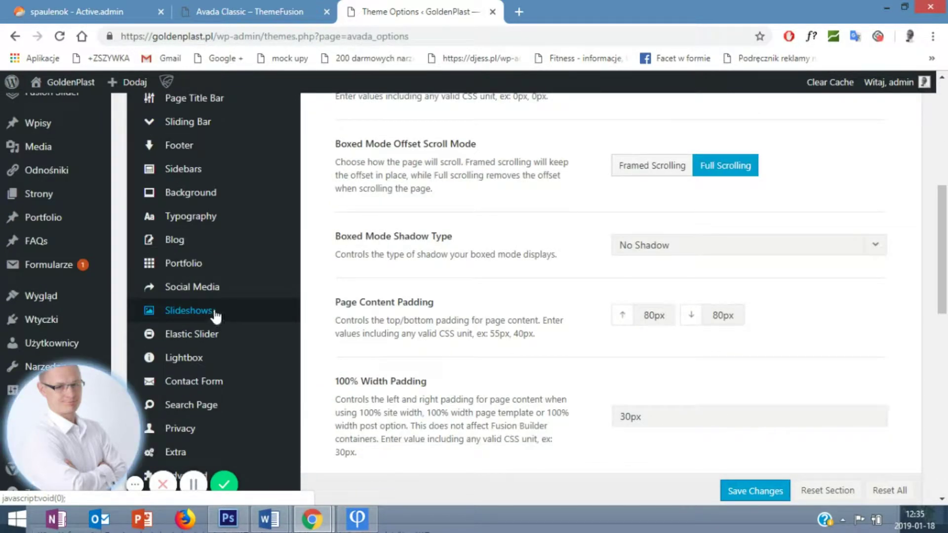
pyautogui.moveTo(222, 298)
pyautogui.scroll(3, 222, 304)
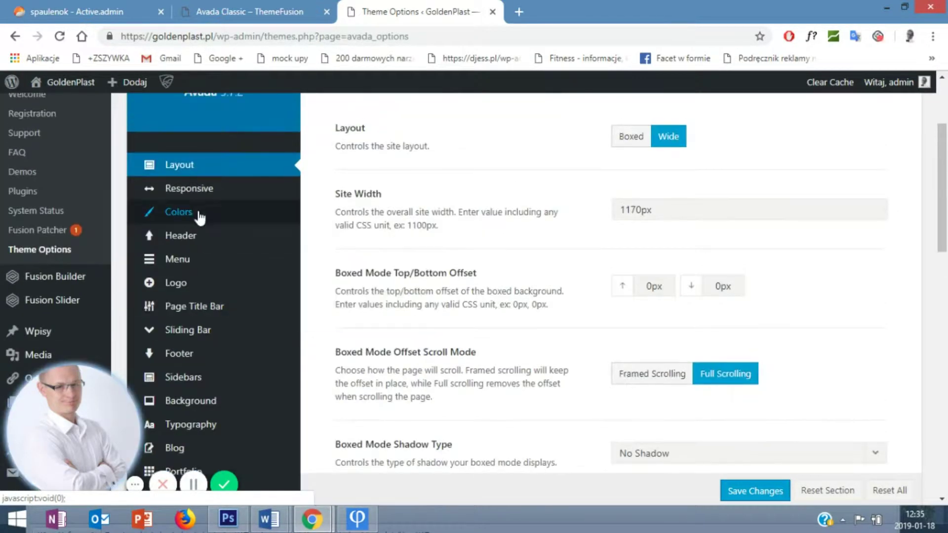
# - Open the Logo section of the theme options and look through its settings
pyautogui.click(187, 286)
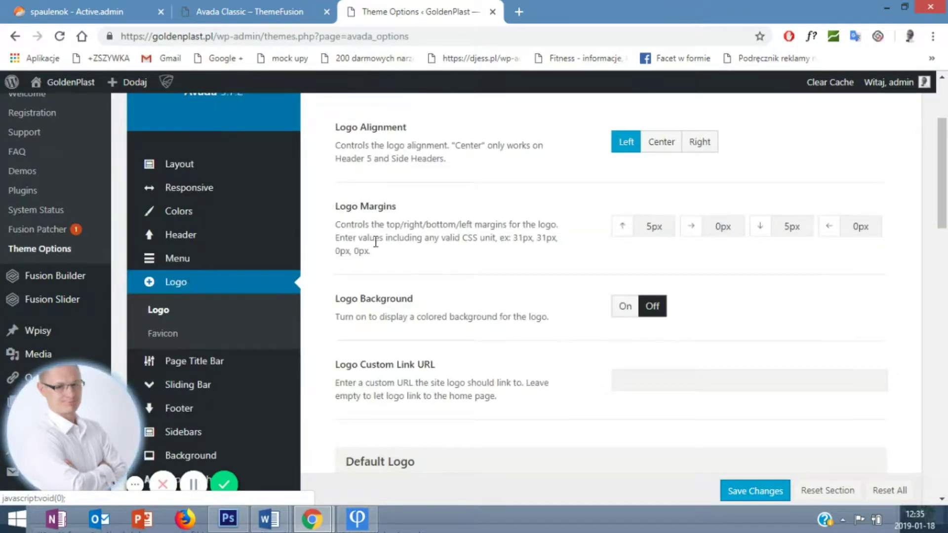
pyautogui.scroll(-3, 374, 242)
pyautogui.scroll(3, 374, 241)
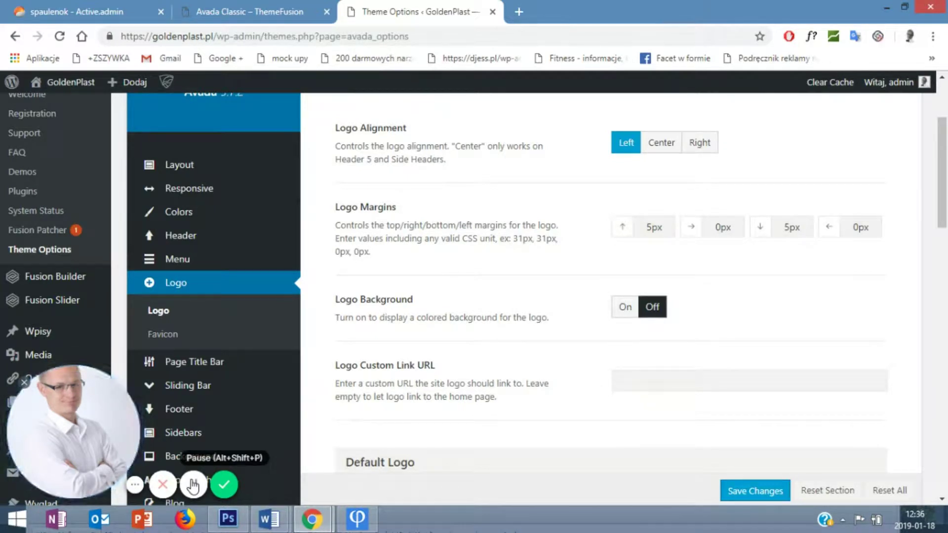
pyautogui.scroll(2, 113, 297)
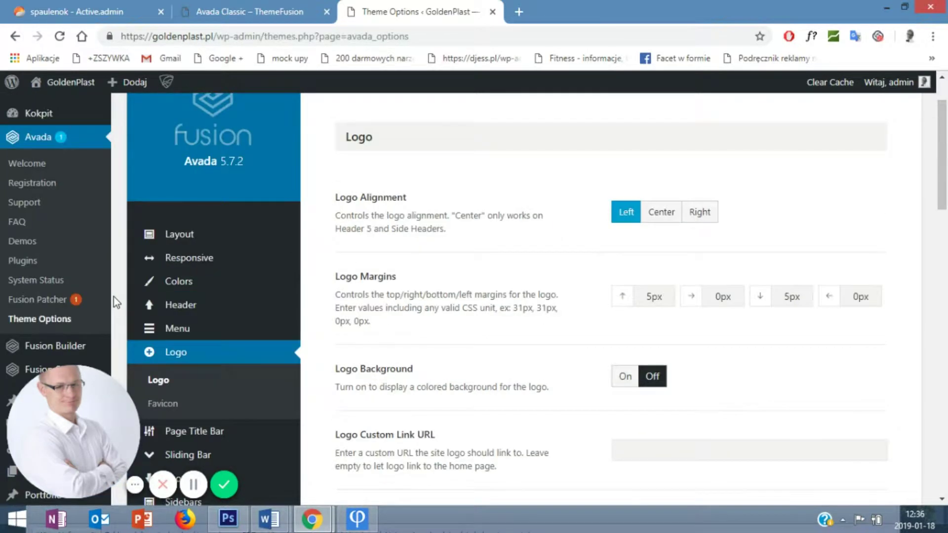
# - Open Avada's Plugins page and look through the required, premium and other plugins it offers
pyautogui.click(36, 261)
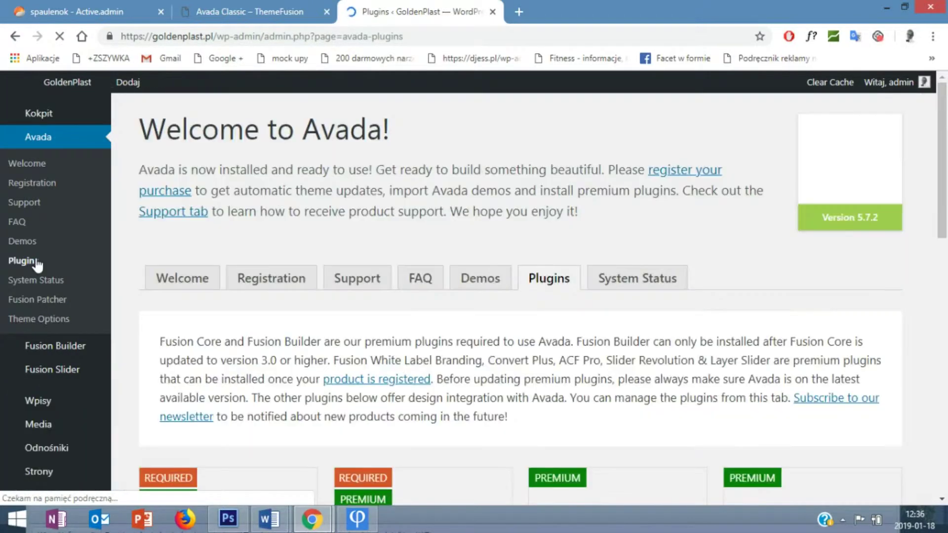
pyautogui.scroll(-3, 250, 298)
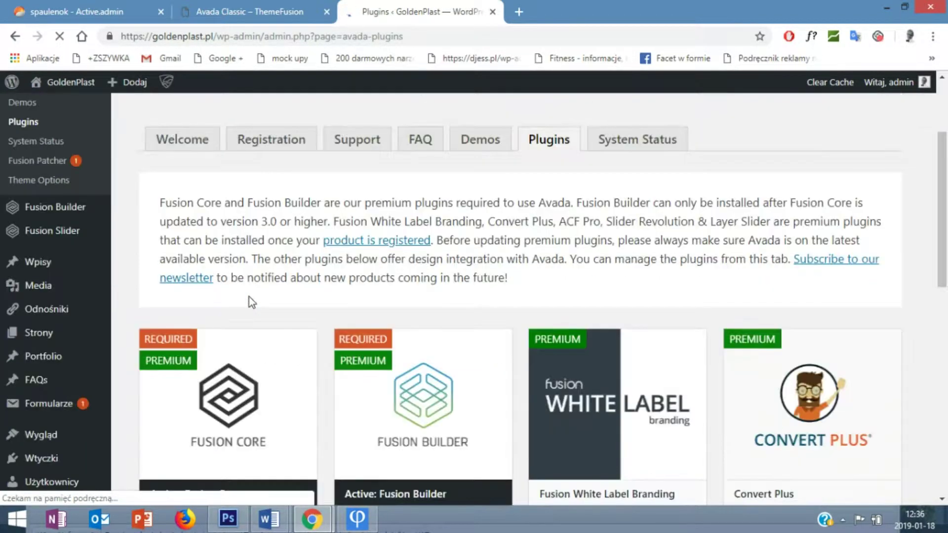
pyautogui.scroll(-2, 248, 297)
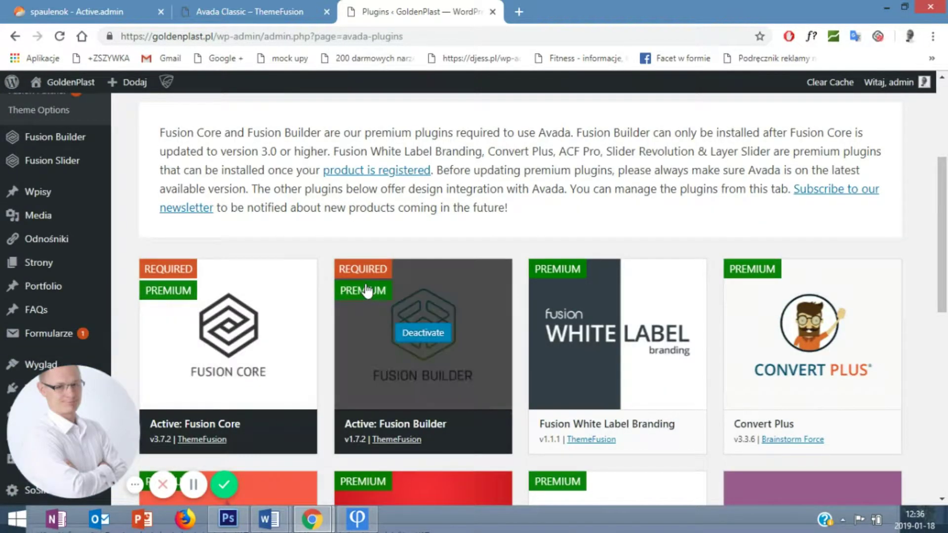
pyautogui.scroll(-3, 366, 289)
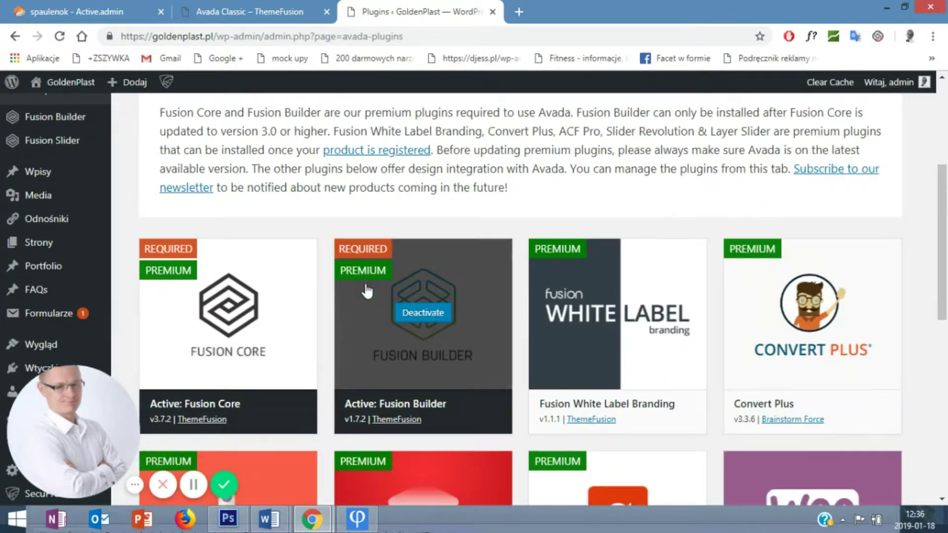
pyautogui.scroll(1, 367, 284)
pyautogui.scroll(1, 367, 284)
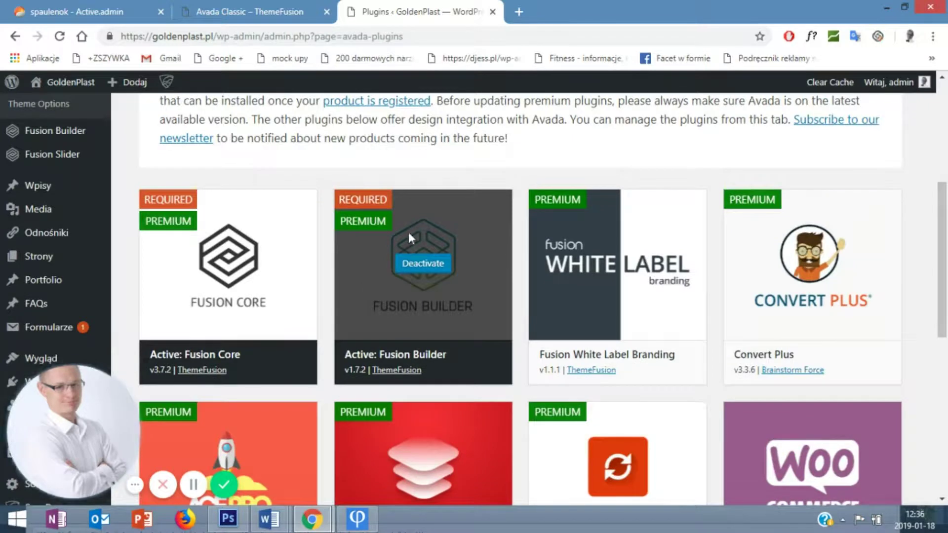
pyautogui.scroll(-4, 436, 197)
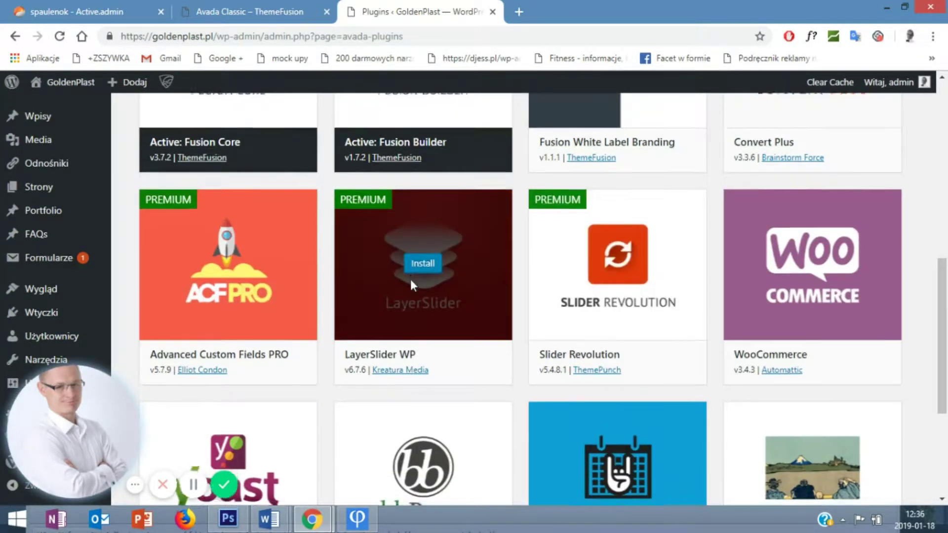
pyautogui.scroll(-3, 413, 285)
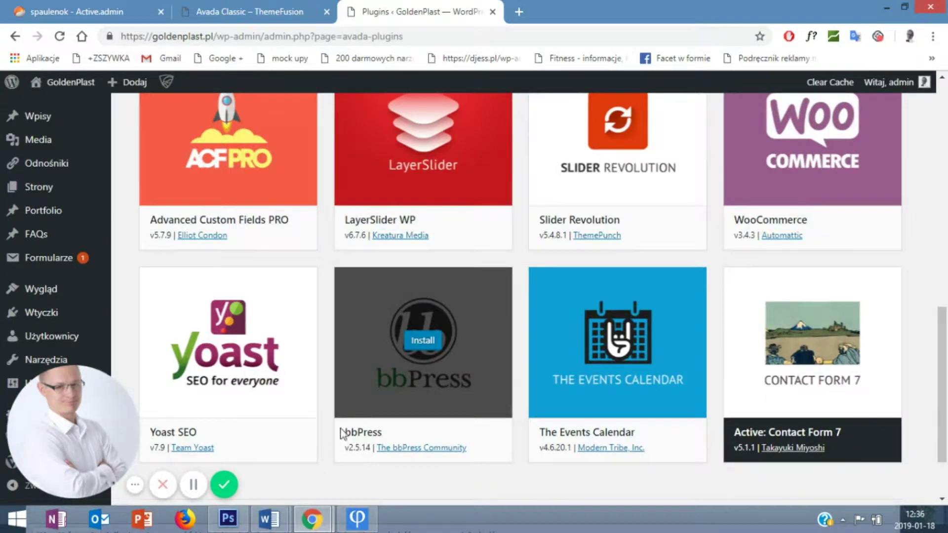
pyautogui.scroll(1, 261, 464)
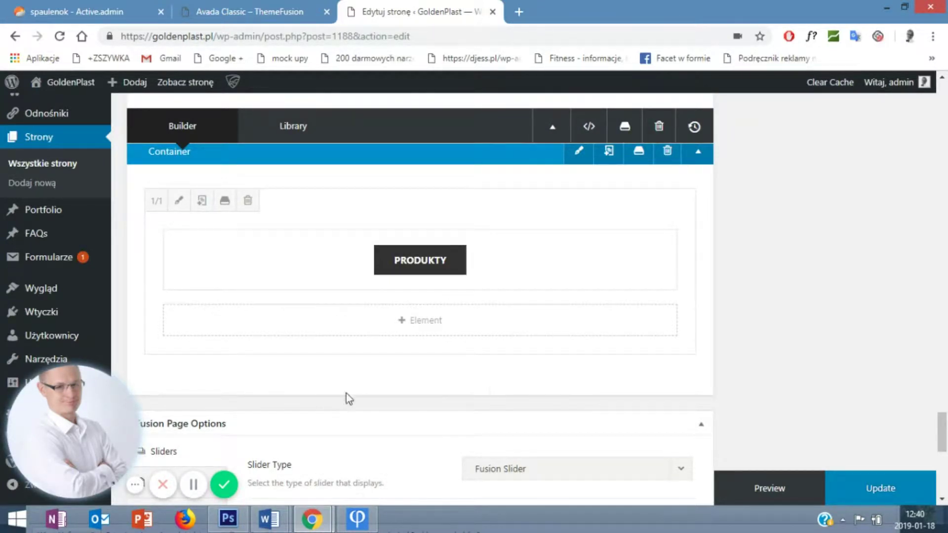
# - Add a container with a single 1/1 column below the PRODUKTY button's container in the page's Fusion Builder layout
pyautogui.scroll(4, 347, 394)
pyautogui.scroll(-3, 353, 393)
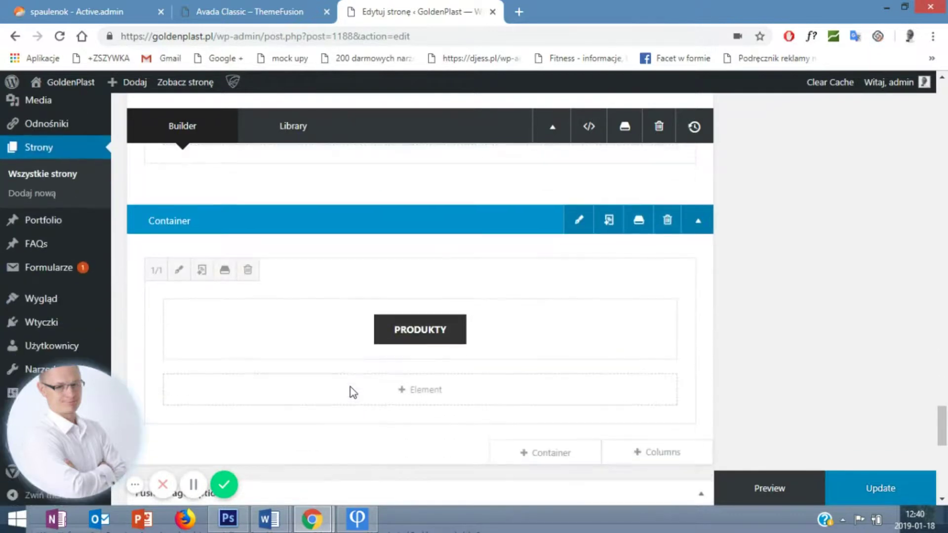
pyautogui.scroll(4, 353, 392)
pyautogui.scroll(-4, 353, 393)
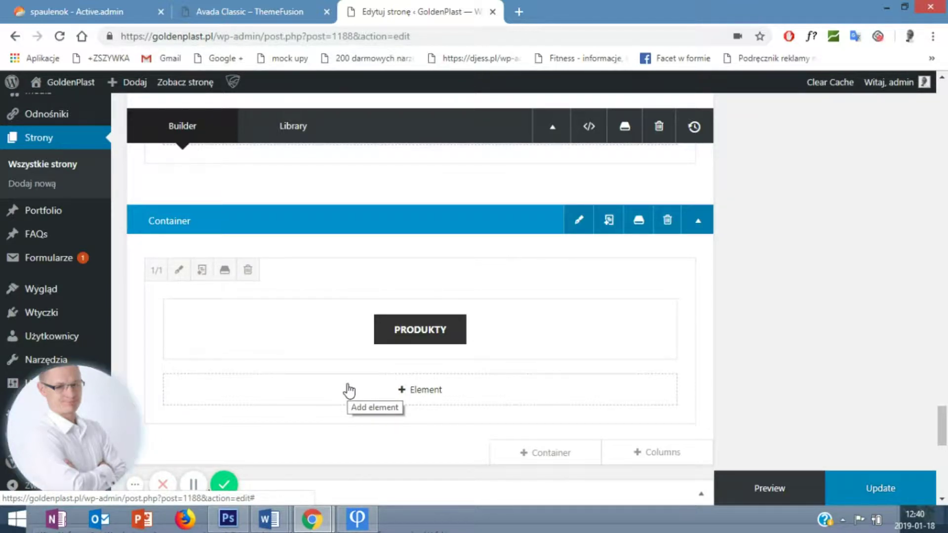
pyautogui.scroll(-1, 348, 390)
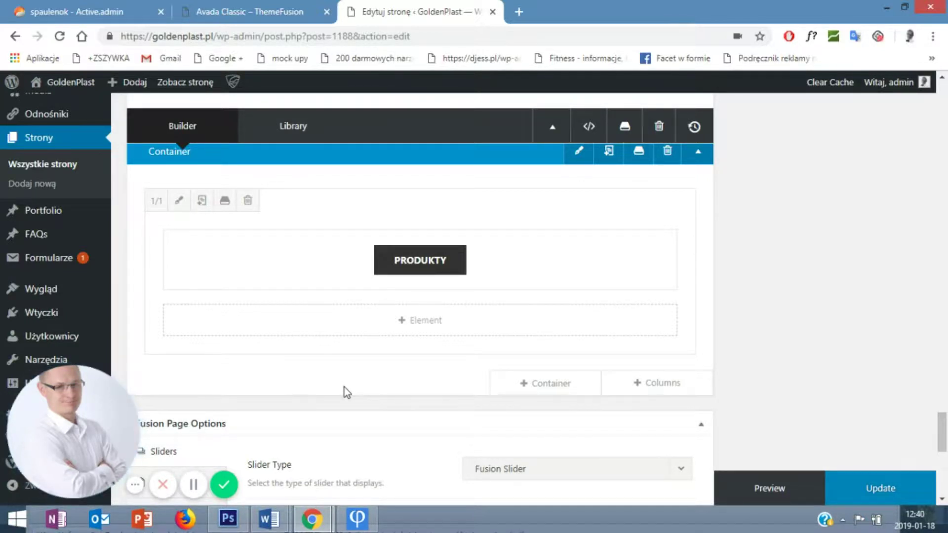
pyautogui.click(534, 385)
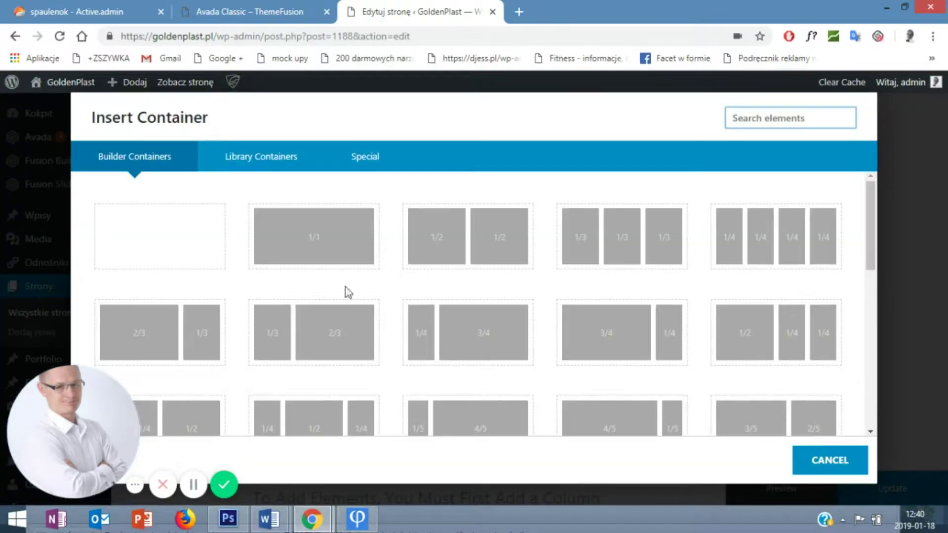
pyautogui.click(316, 259)
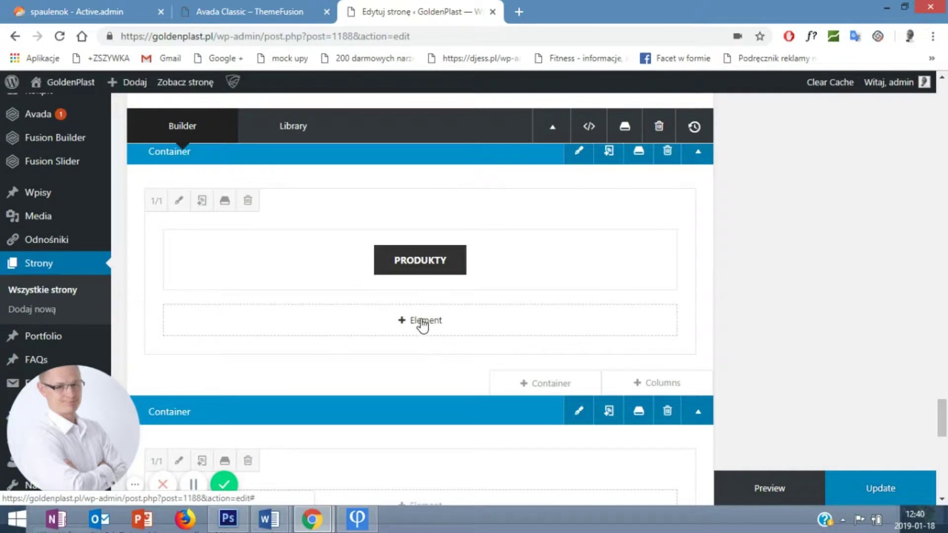
# - Open the element selection for the new container's empty column and look through the available builder elements
pyautogui.scroll(-4, 419, 366)
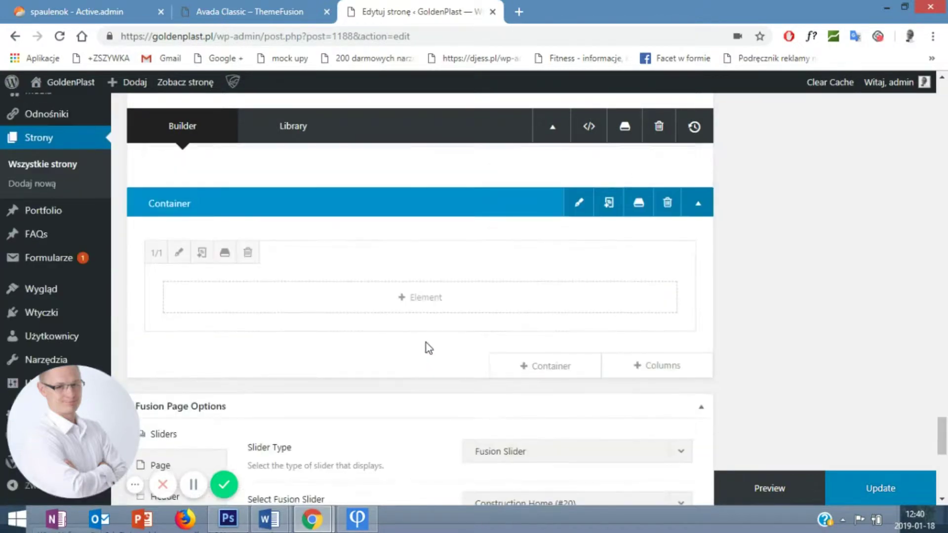
pyautogui.click(422, 296)
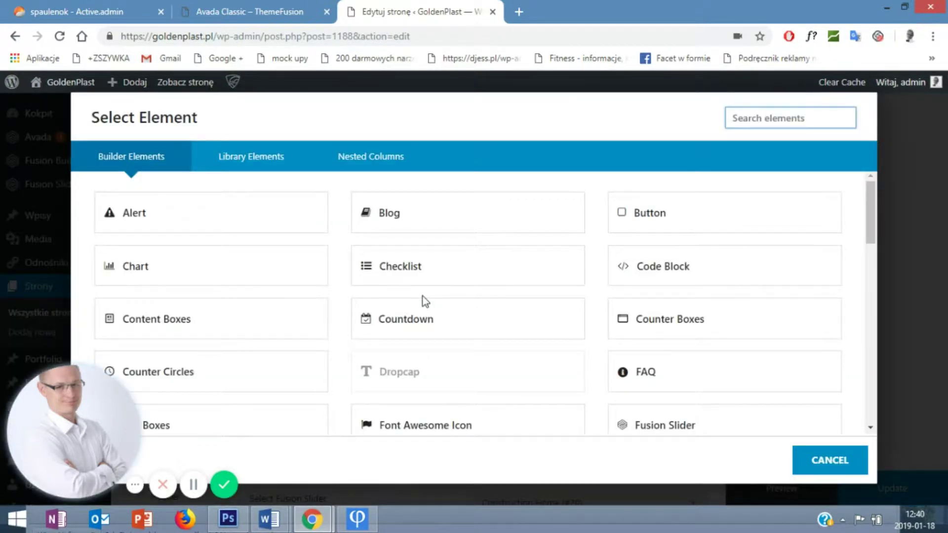
pyautogui.scroll(-3, 423, 296)
pyautogui.scroll(-2, 423, 296)
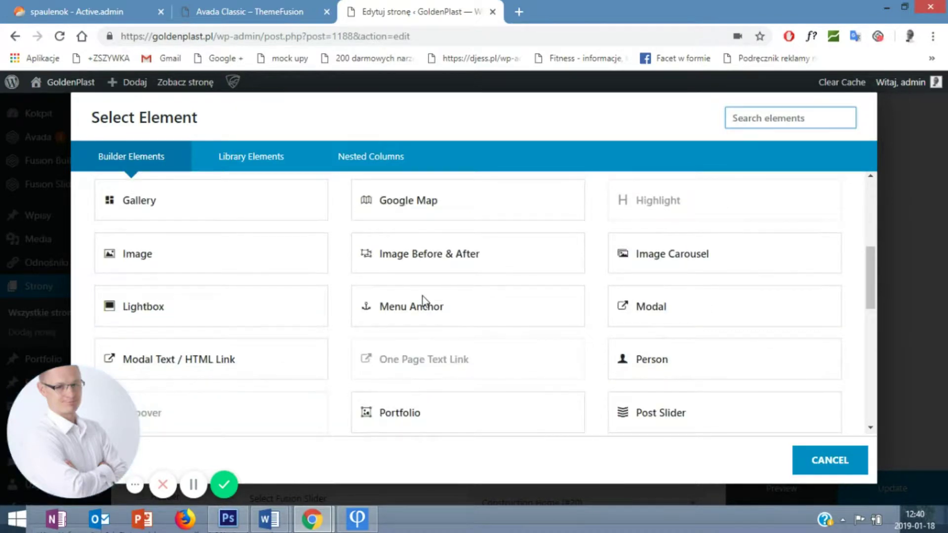
pyautogui.scroll(-4, 422, 296)
pyautogui.scroll(10, 423, 297)
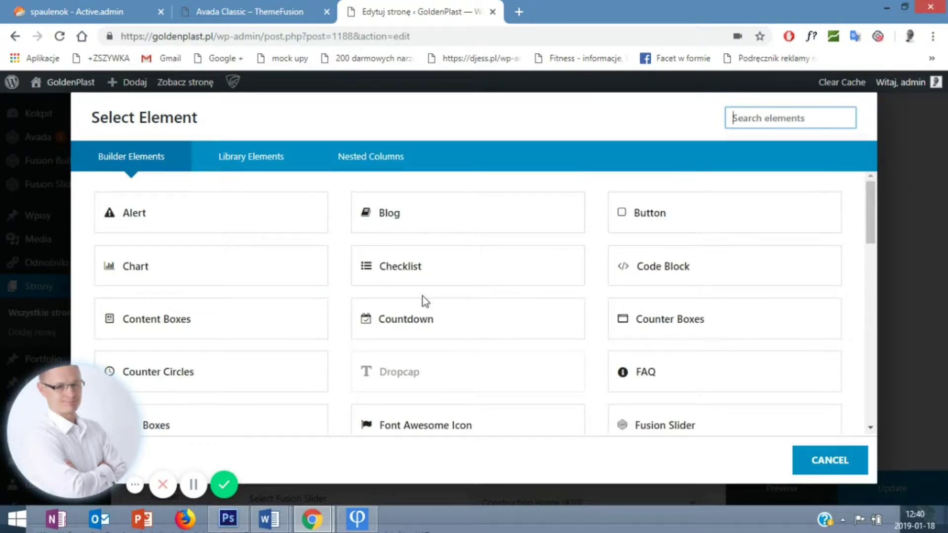
pyautogui.scroll(-3, 422, 297)
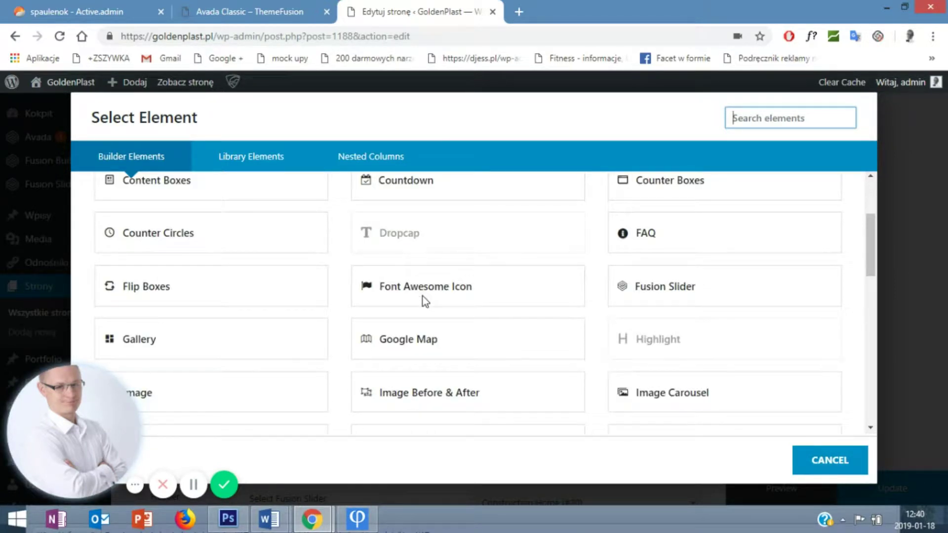
pyautogui.scroll(-4, 422, 296)
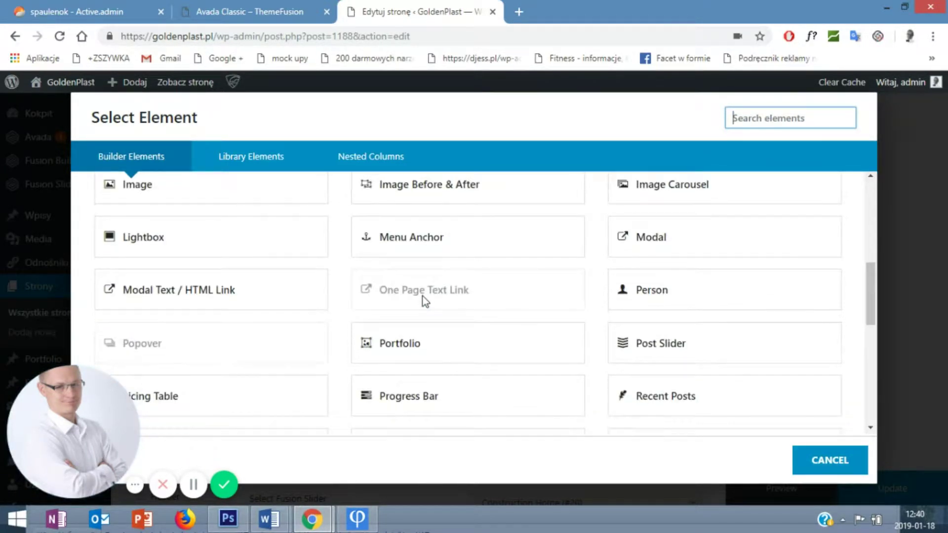
pyautogui.scroll(-3, 422, 296)
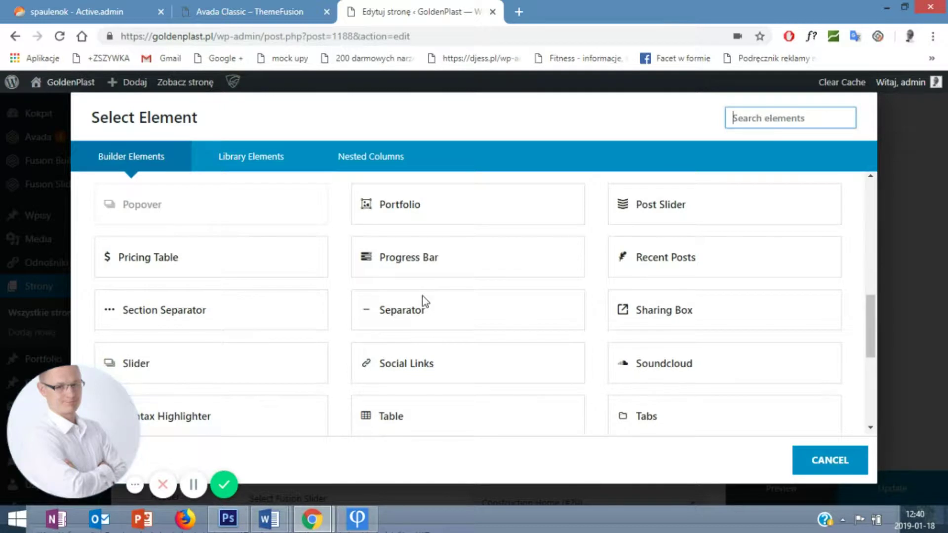
pyautogui.scroll(-4, 423, 296)
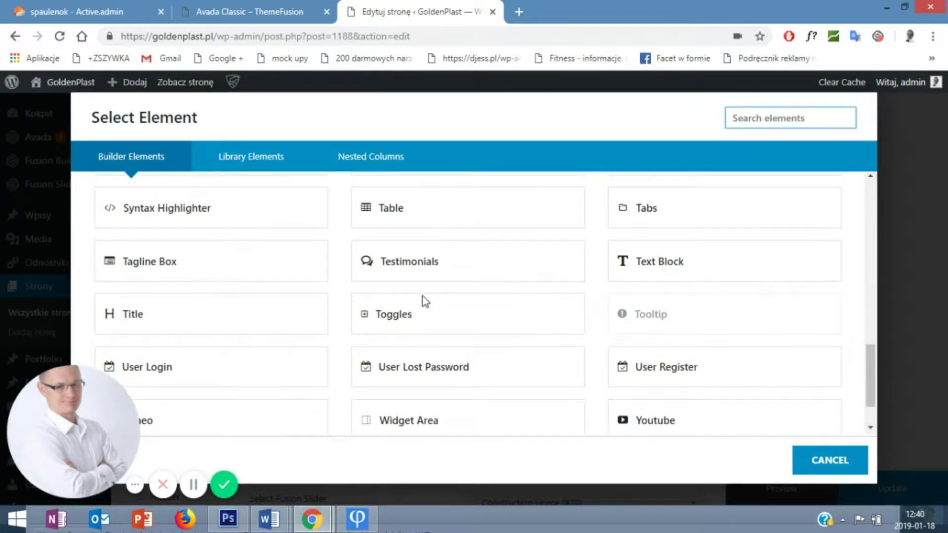
pyautogui.scroll(-1, 423, 296)
# - Choose the Portfolio element for the new container's column and open its settings
pyautogui.scroll(5, 423, 296)
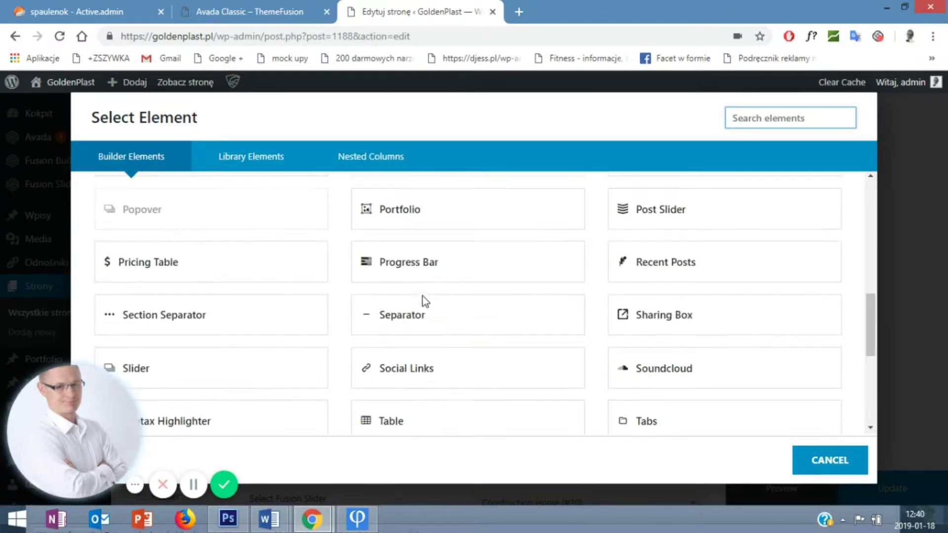
pyautogui.click(405, 213)
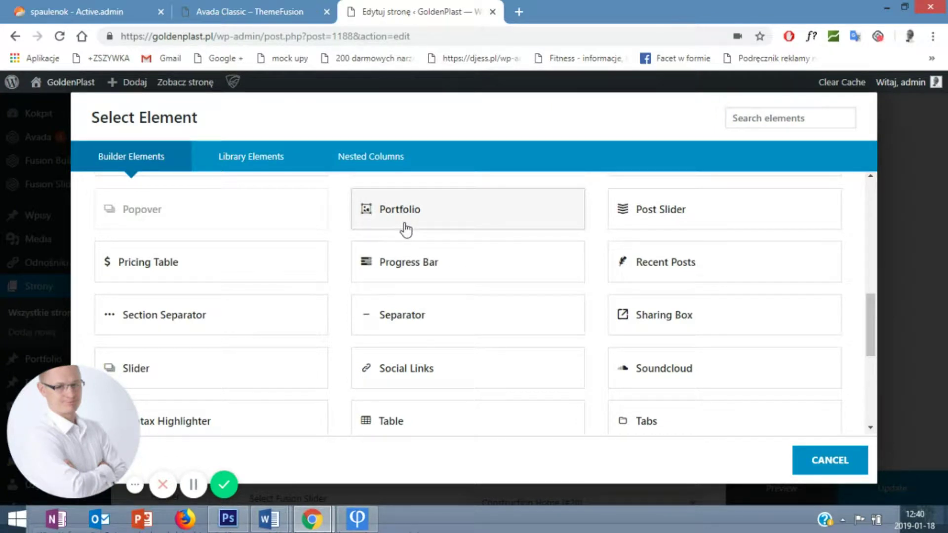
pyautogui.click(414, 214)
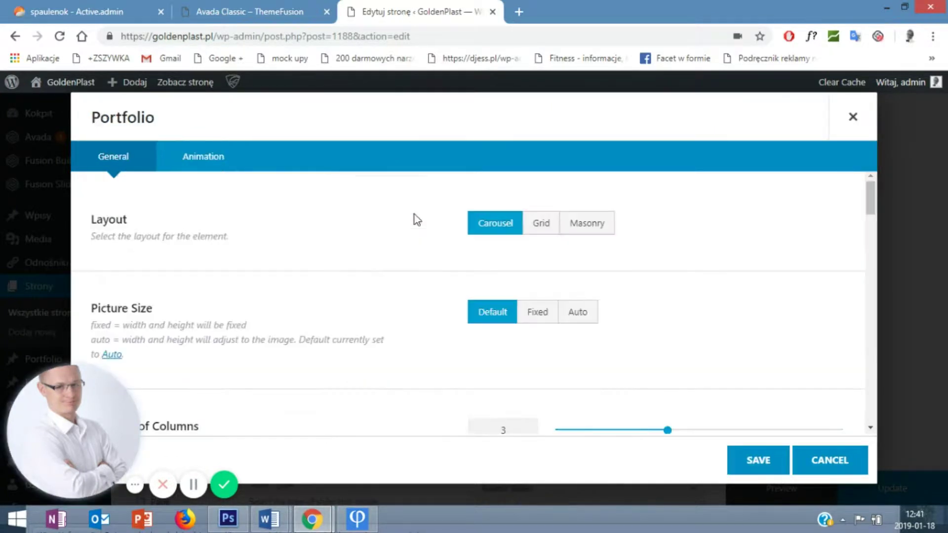
# - Review the Portfolio element's layout, picture size and column options and its animation setting, and close the settings without saving
pyautogui.scroll(-4, 429, 239)
pyautogui.scroll(5, 430, 241)
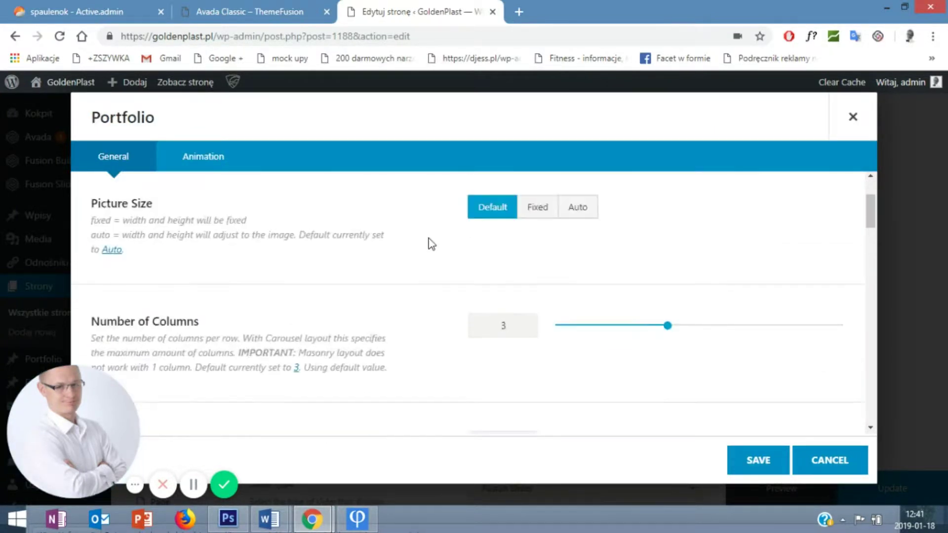
pyautogui.click(204, 171)
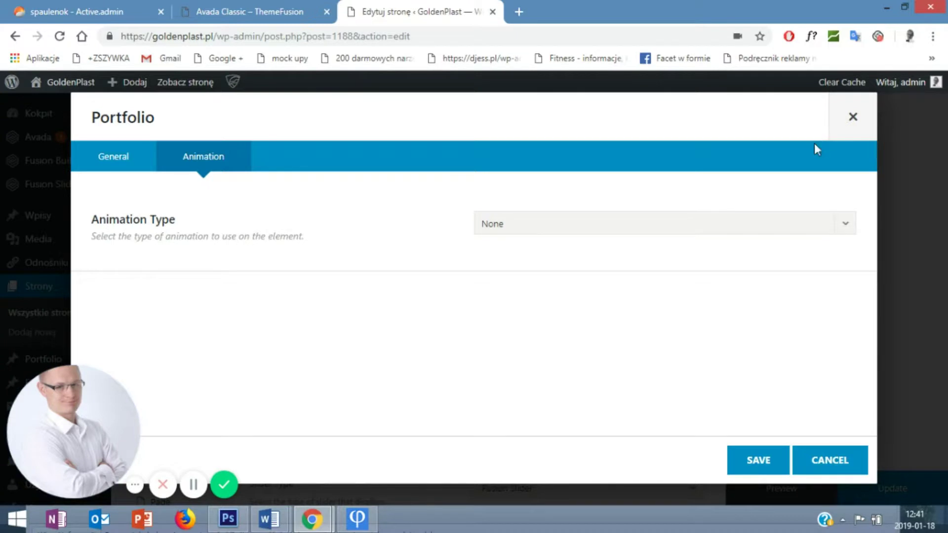
pyautogui.press('Escape')
# - Examine the containers, columns and elements of the page layout, from the PRODUKTY button up to the IZOPLUS section and back down
pyautogui.scroll(4, 436, 368)
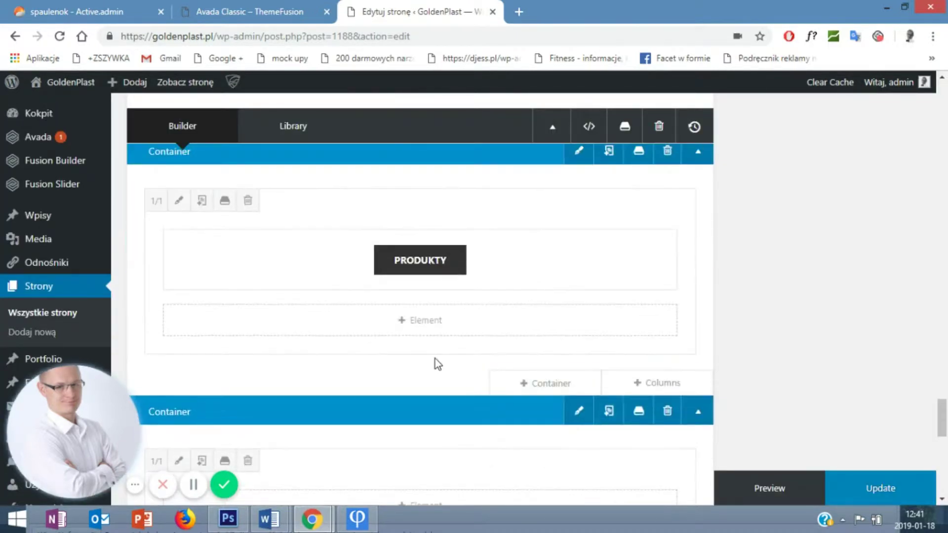
pyautogui.scroll(10, 435, 358)
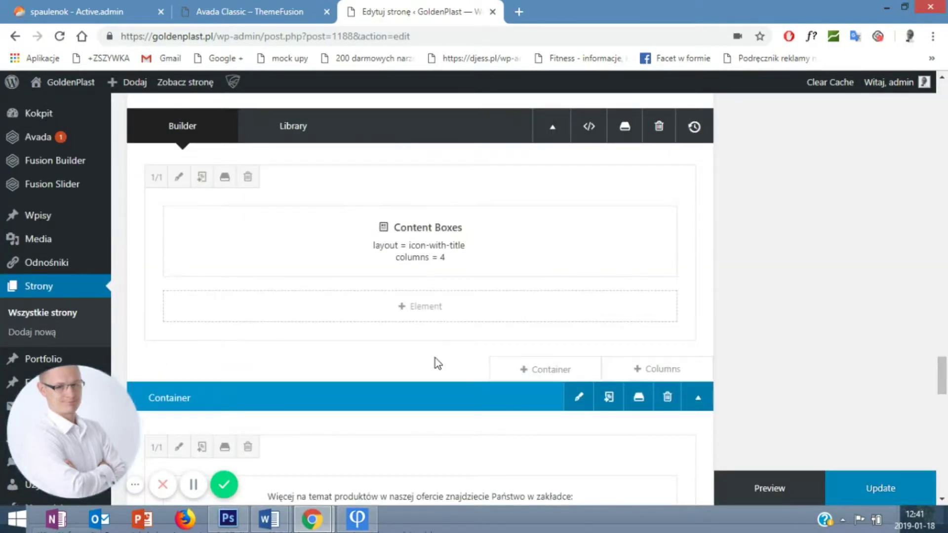
pyautogui.scroll(10, 434, 361)
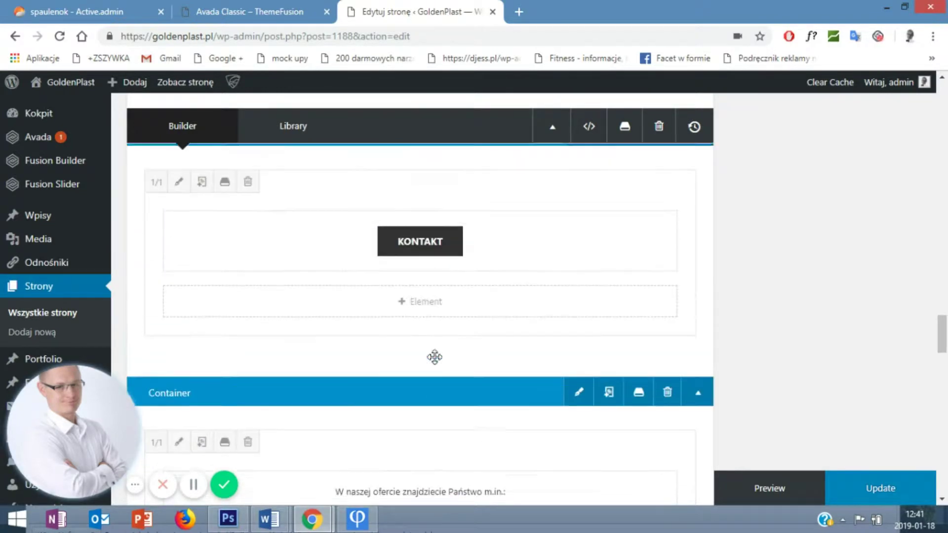
pyautogui.click(193, 484)
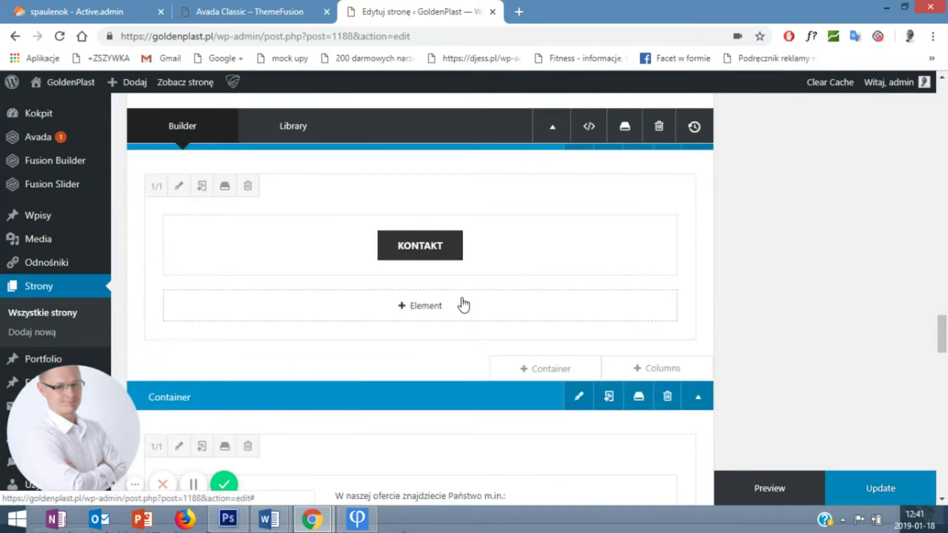
pyautogui.scroll(5, 622, 292)
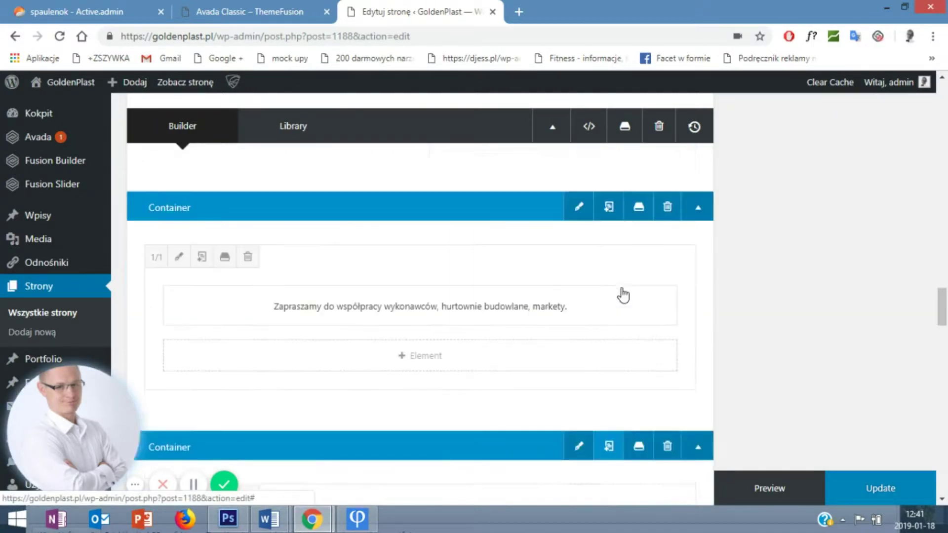
pyautogui.scroll(1, 623, 296)
pyautogui.scroll(4, 621, 287)
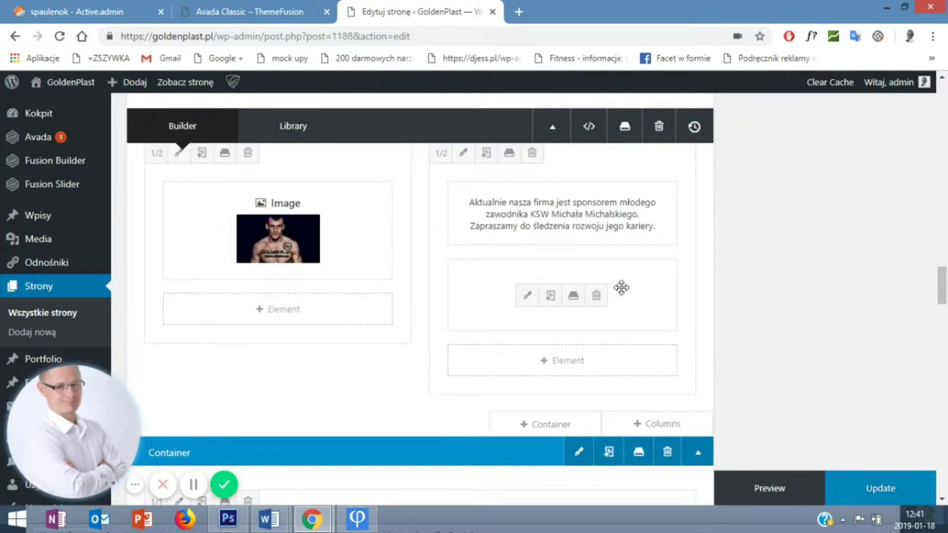
pyautogui.scroll(-3, 621, 287)
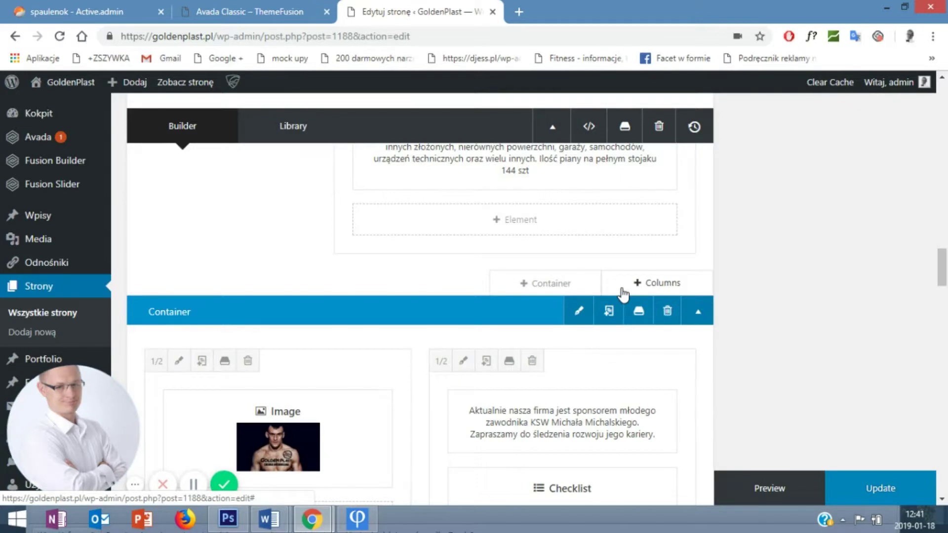
pyautogui.scroll(10, 622, 291)
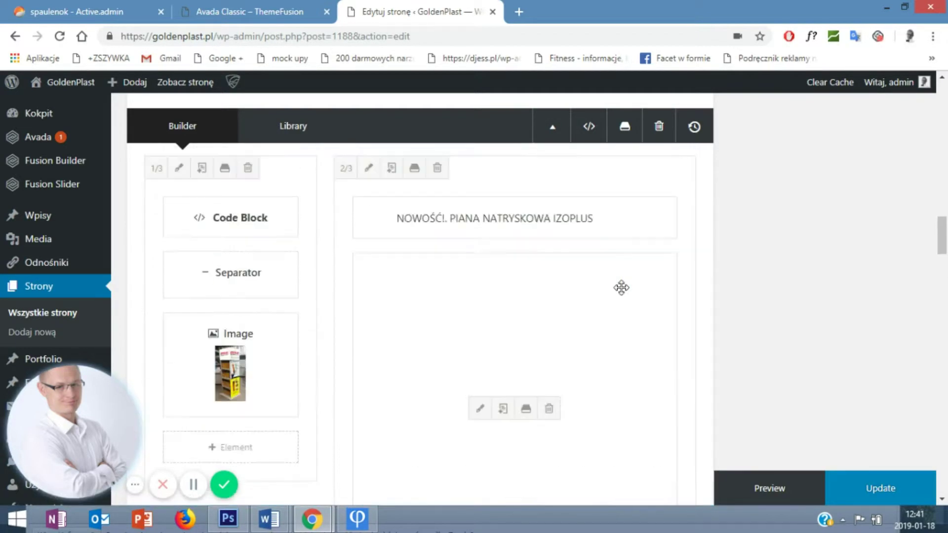
pyautogui.scroll(6, 621, 287)
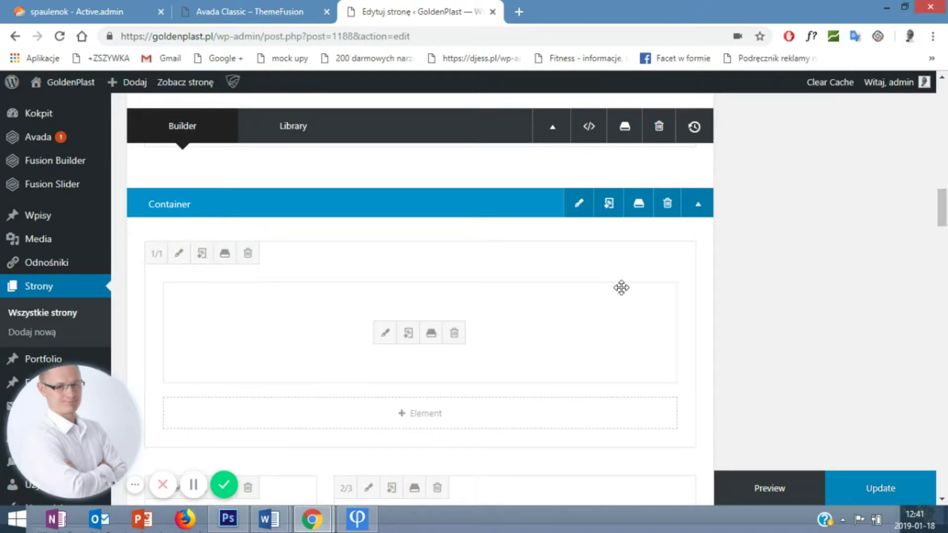
pyautogui.scroll(-5, 621, 288)
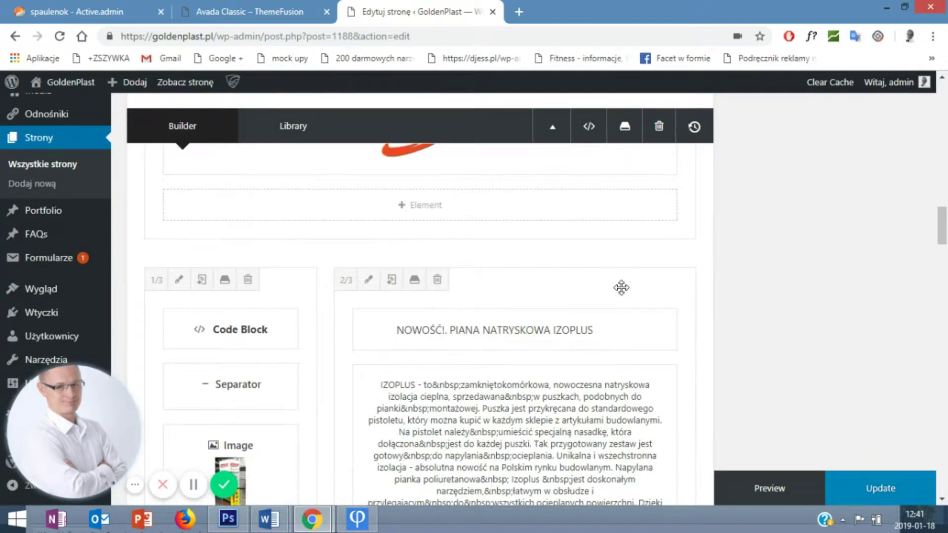
pyautogui.scroll(-4, 621, 287)
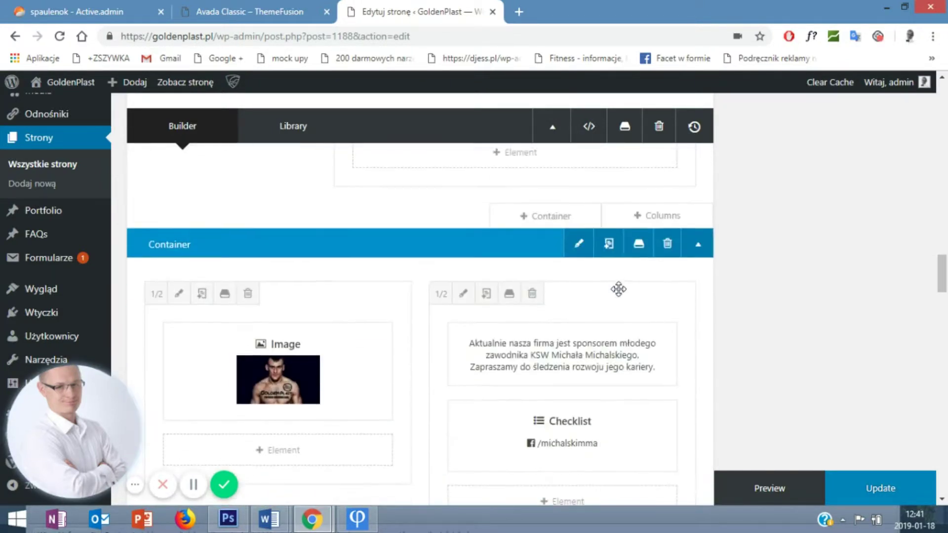
pyautogui.scroll(-4, 620, 288)
pyautogui.scroll(-4, 621, 296)
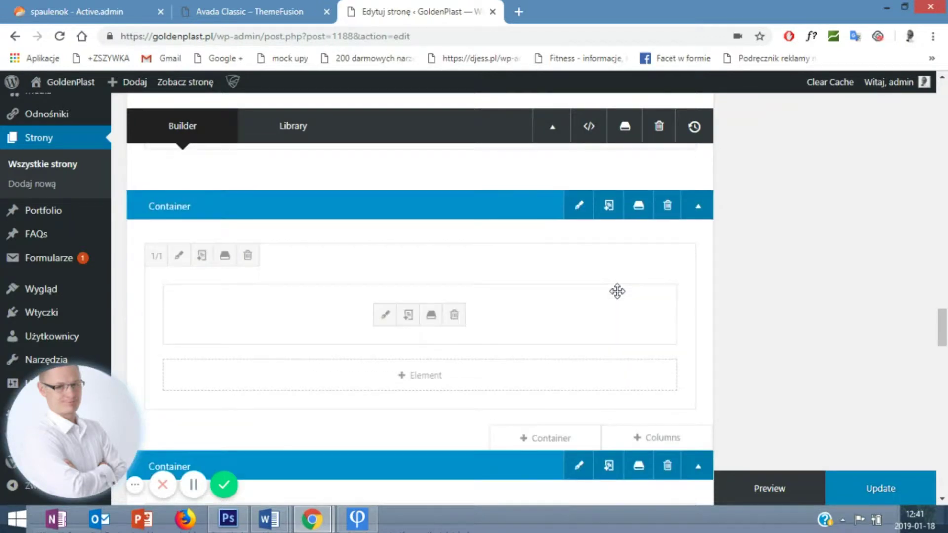
pyautogui.scroll(-4, 618, 294)
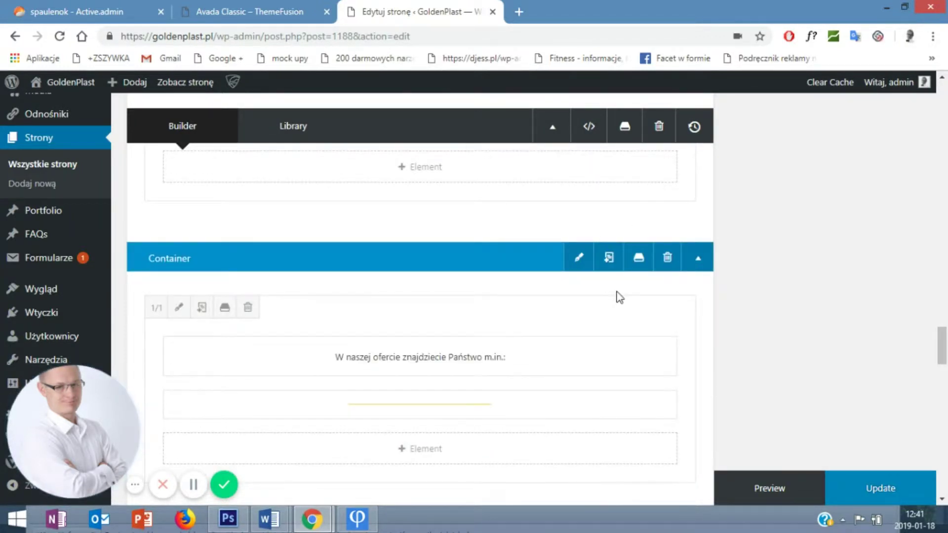
pyautogui.scroll(-4, 620, 297)
pyautogui.scroll(-4, 618, 297)
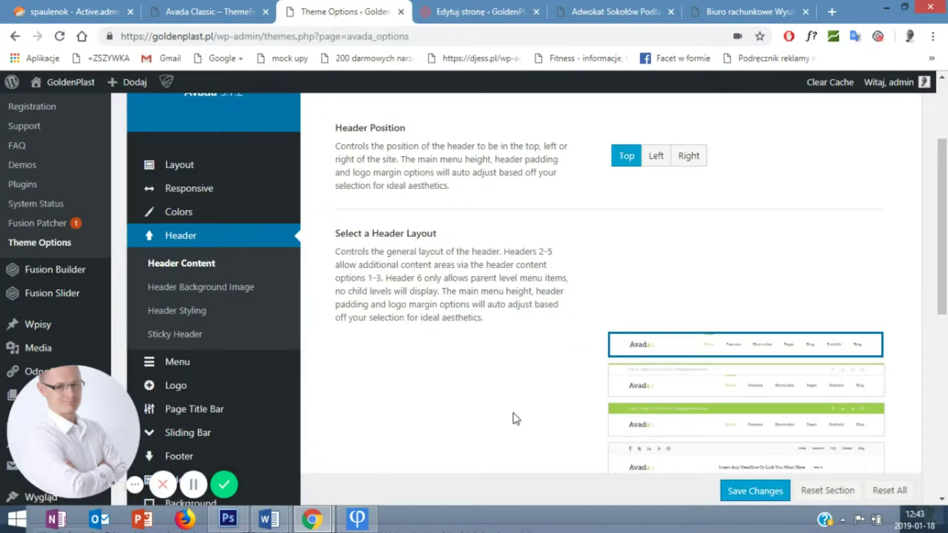
# - Review the header position and the available header layouts in Avada's Header Content theme options
pyautogui.scroll(2, 513, 409)
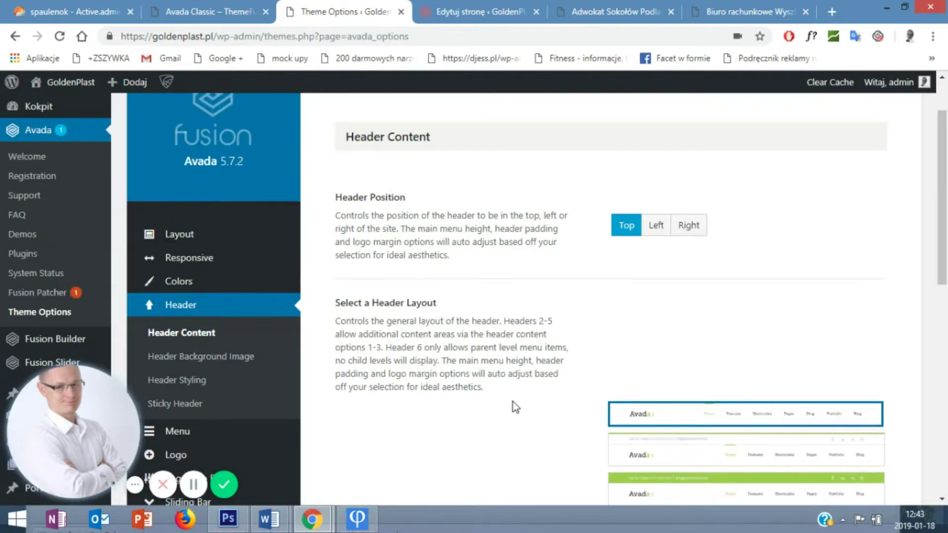
pyautogui.scroll(-1, 514, 406)
pyautogui.scroll(-1, 513, 405)
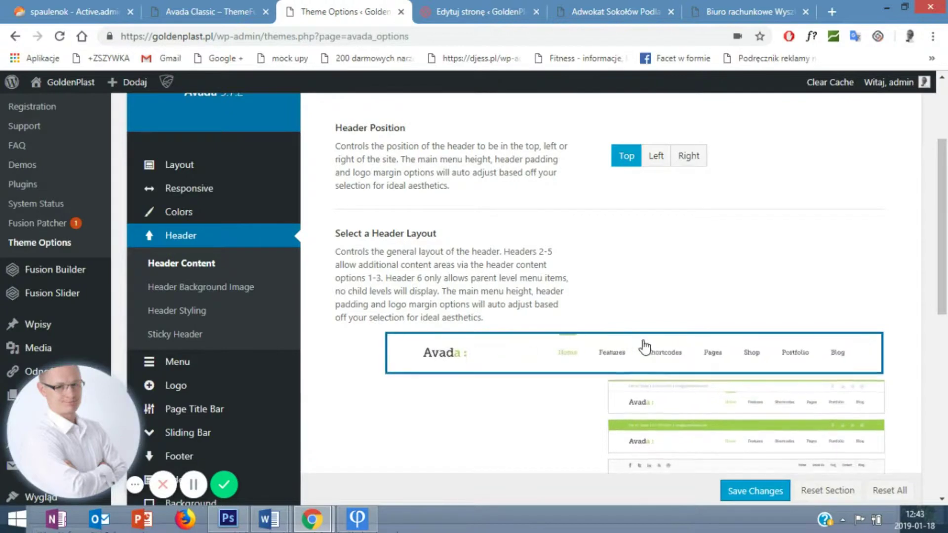
pyautogui.scroll(-3, 672, 321)
pyautogui.scroll(-3, 734, 286)
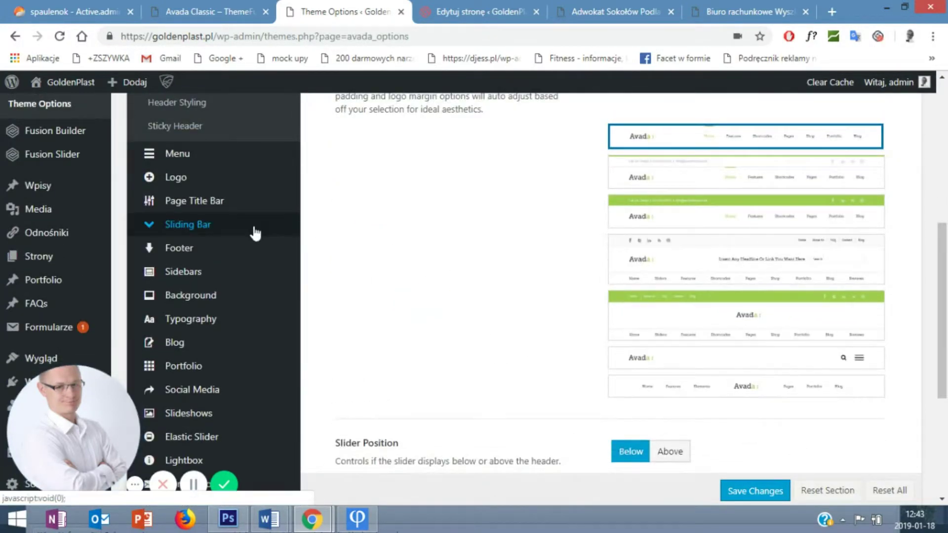
# - Open the Body Typography theme options and look at the font families offered for body text
pyautogui.moveTo(231, 257)
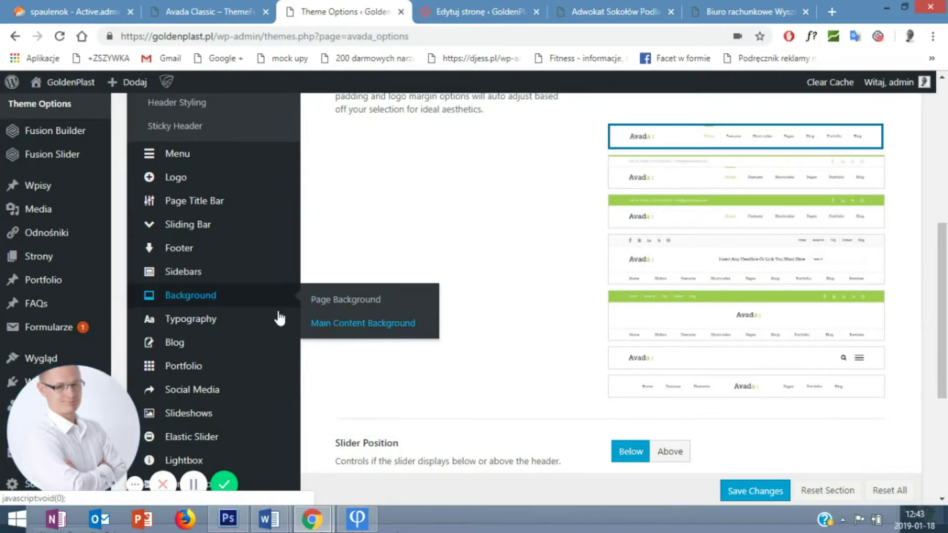
pyautogui.moveTo(279, 323)
pyautogui.click(348, 330)
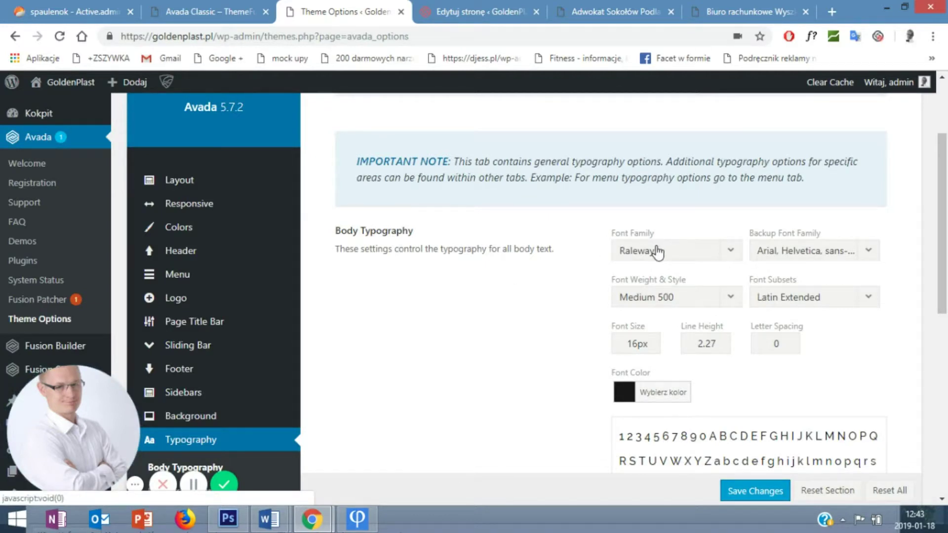
pyautogui.click(572, 275)
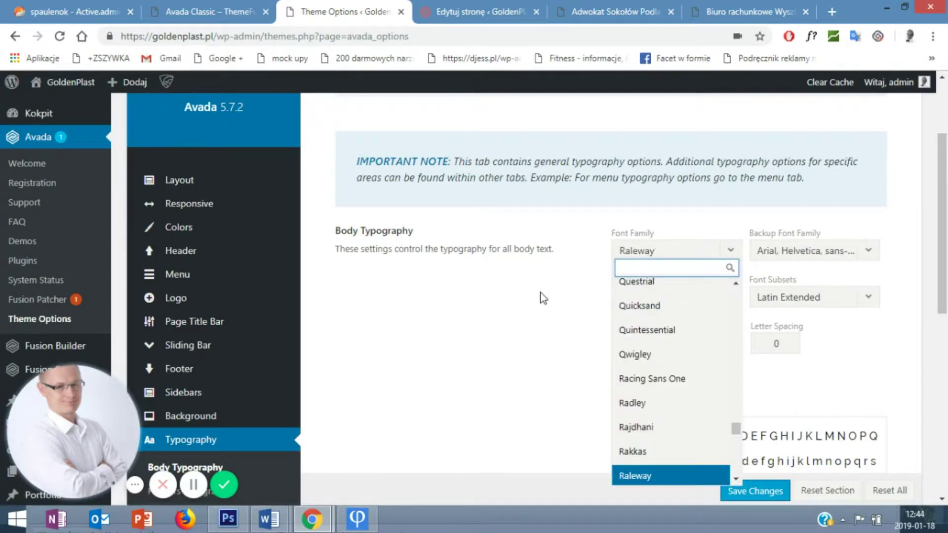
pyautogui.scroll(-4, 540, 301)
pyautogui.scroll(5, 394, 204)
pyautogui.scroll(2, 394, 204)
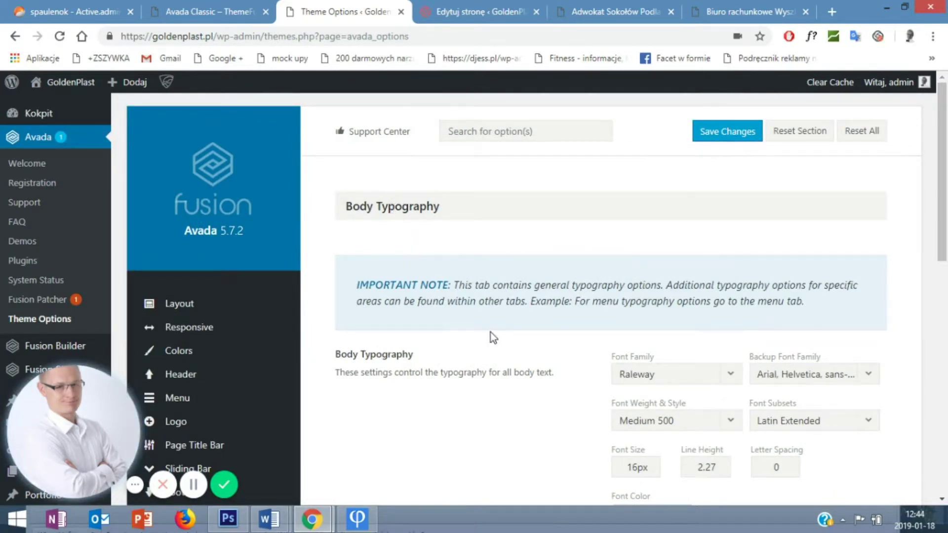
# - Look over the body font settings, the link color option and the remaining theme option categories
pyautogui.scroll(-7, 490, 332)
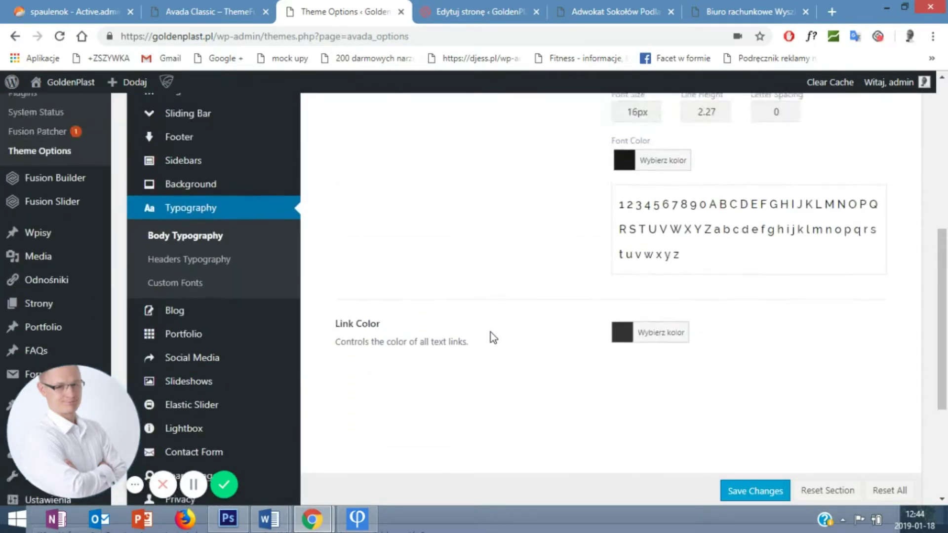
pyautogui.scroll(4, 490, 332)
pyautogui.moveTo(255, 286)
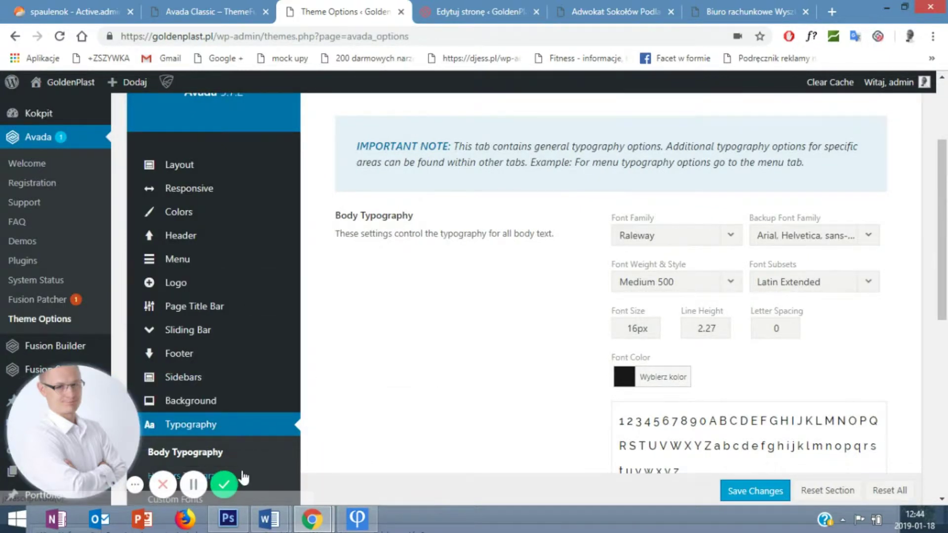
pyautogui.scroll(-3, 603, 425)
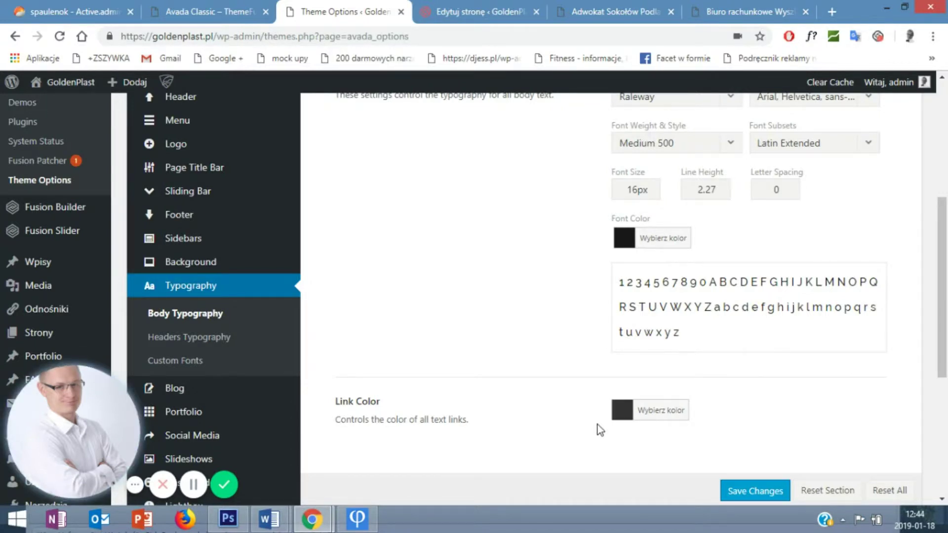
pyautogui.scroll(-4, 599, 430)
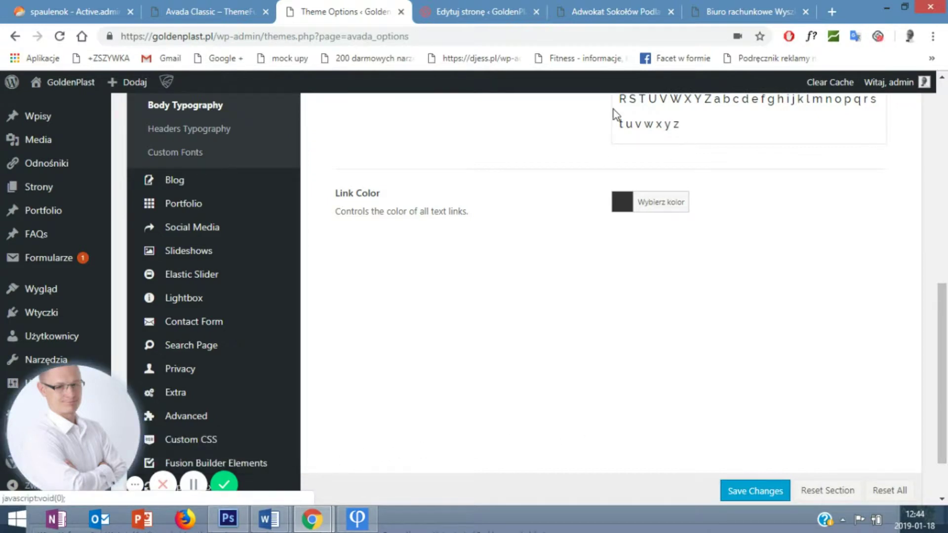
# - Switch to the law firm website adwokacisokolow.pl and advance through its home page slider
pyautogui.click(603, 15)
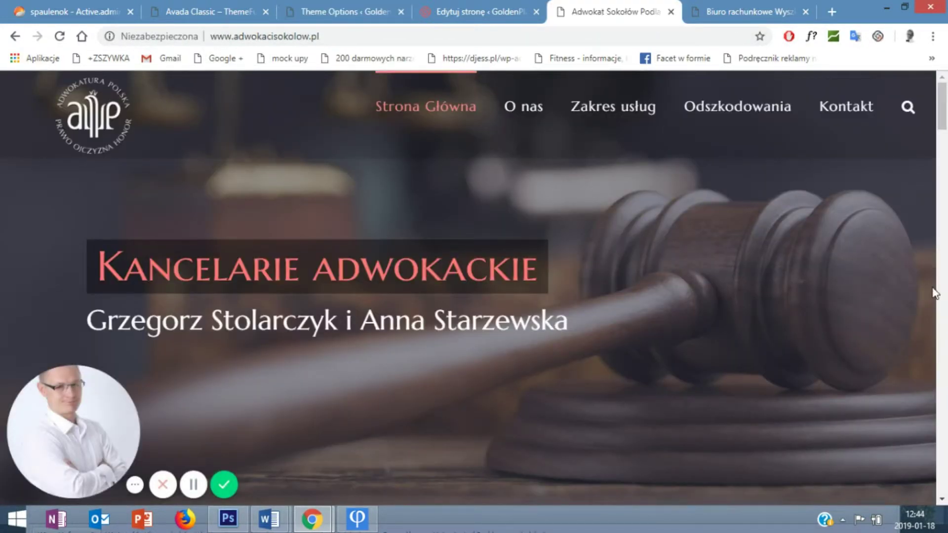
pyautogui.click(916, 287)
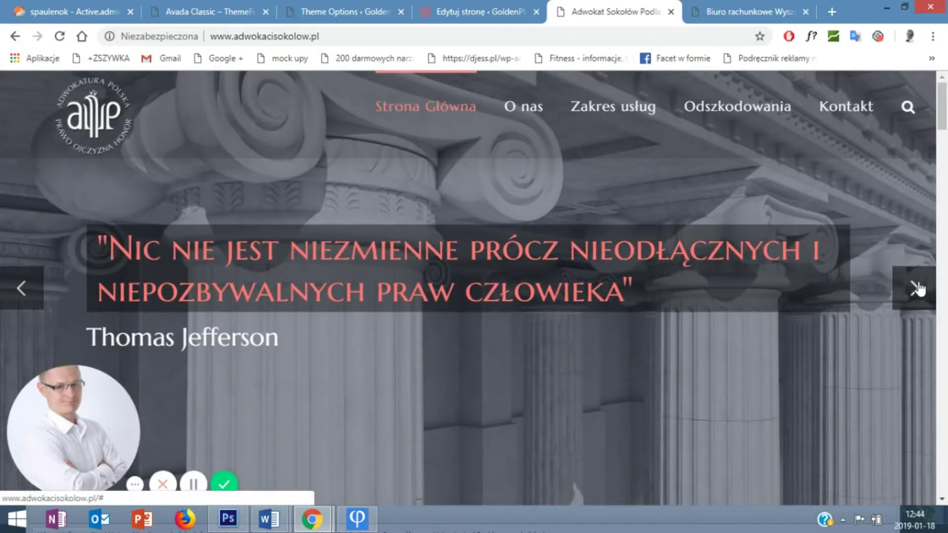
pyautogui.click(916, 287)
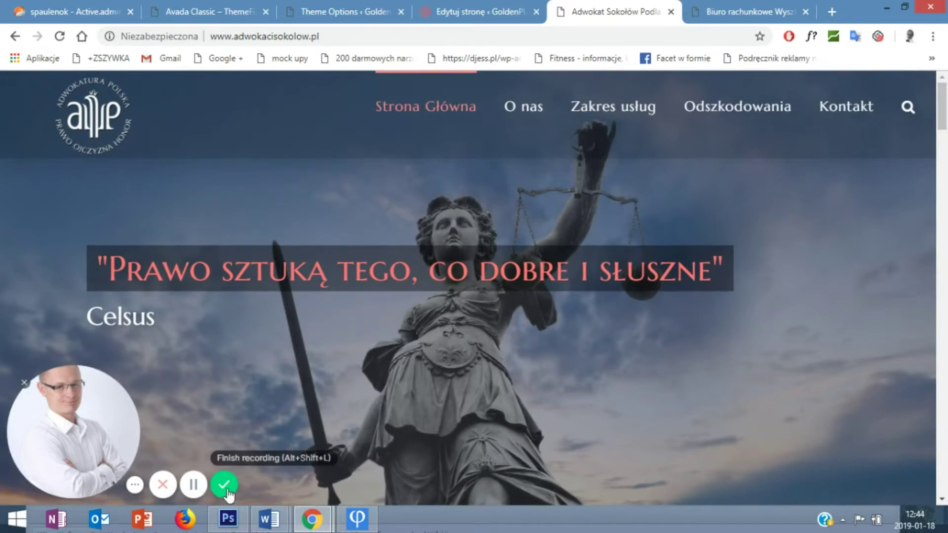
# - Show the accounting office website biuro-nestor.pl and advance through its home page slider
pyautogui.click(193, 484)
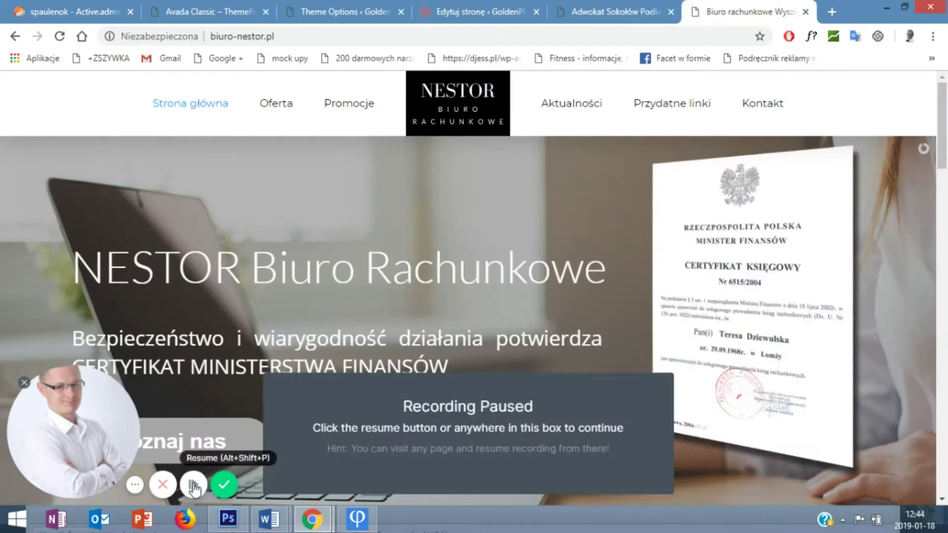
pyautogui.click(472, 458)
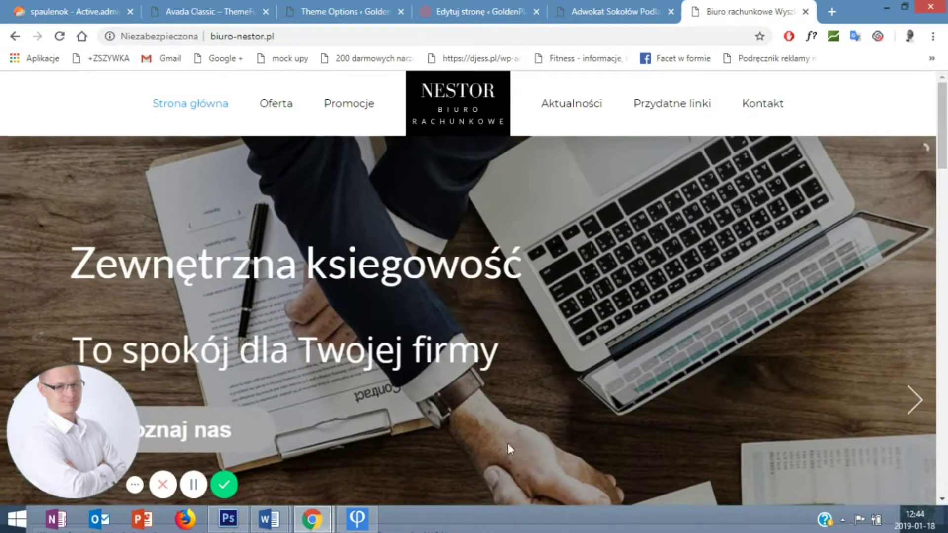
pyautogui.click(913, 400)
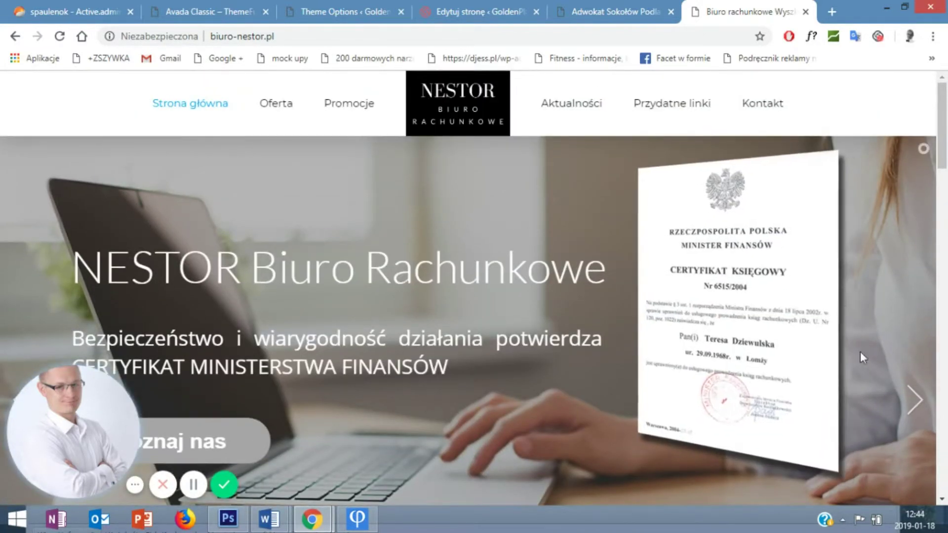
pyautogui.click(914, 395)
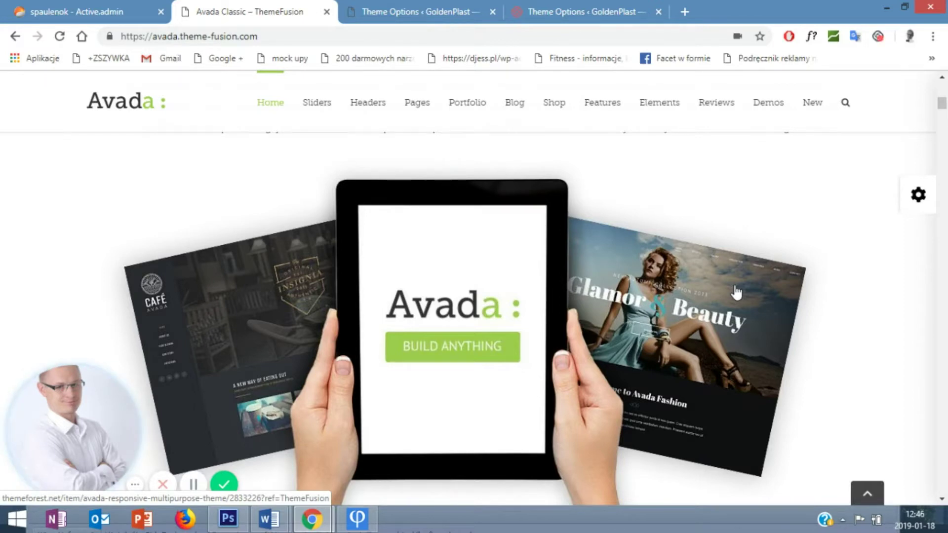
# - Look through the gallery of ready-made Avada demos on the theme's home page, from Avada Classic to the Fashion and App demos
pyautogui.scroll(-8, 735, 292)
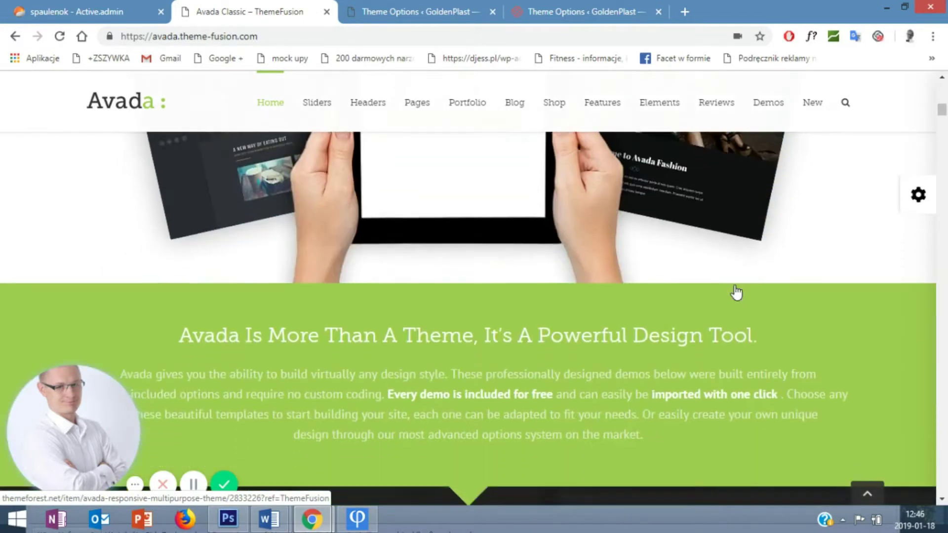
pyautogui.scroll(-3, 734, 286)
pyautogui.scroll(-3, 735, 290)
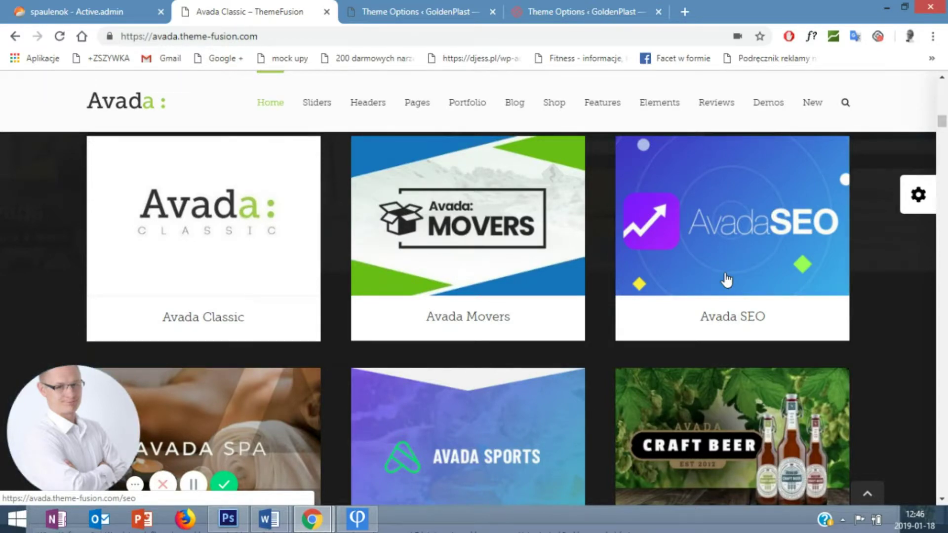
pyautogui.scroll(-8, 726, 280)
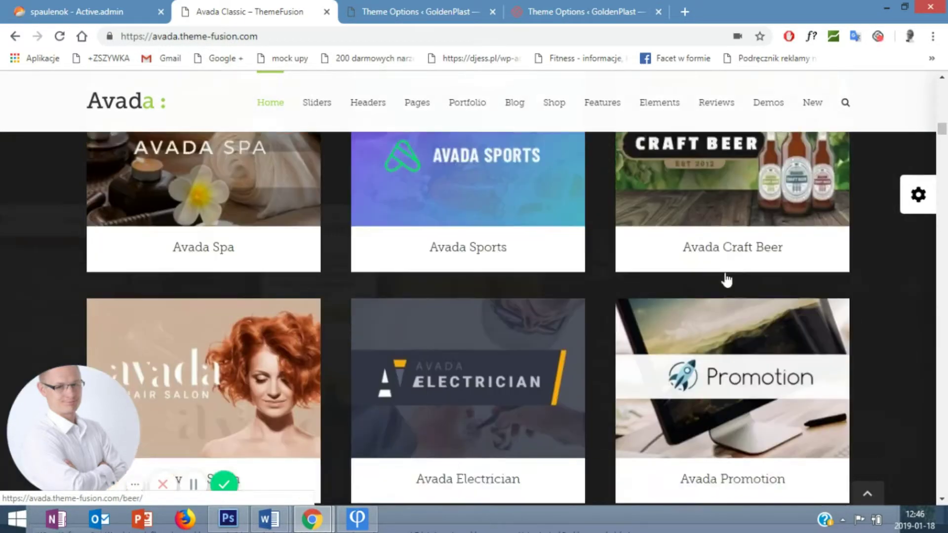
pyautogui.scroll(-8, 727, 280)
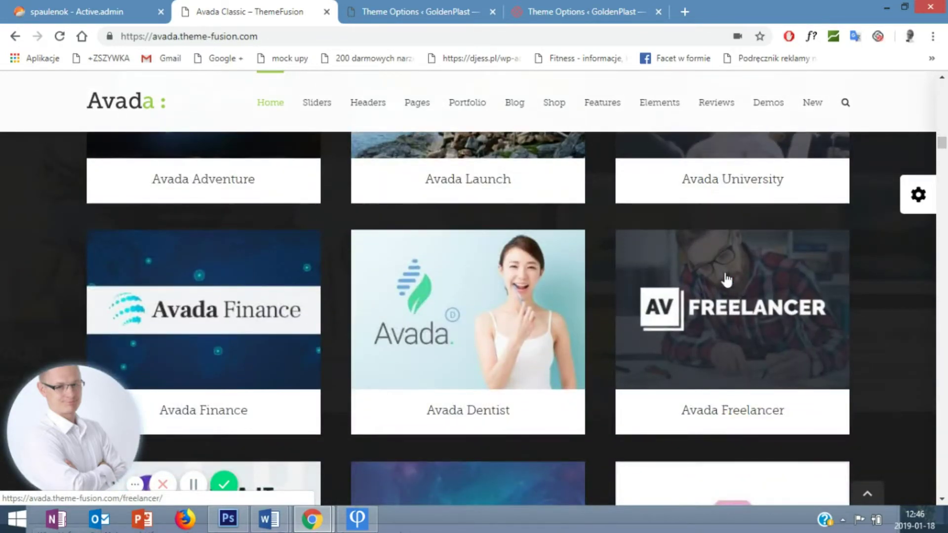
pyautogui.scroll(-7, 726, 280)
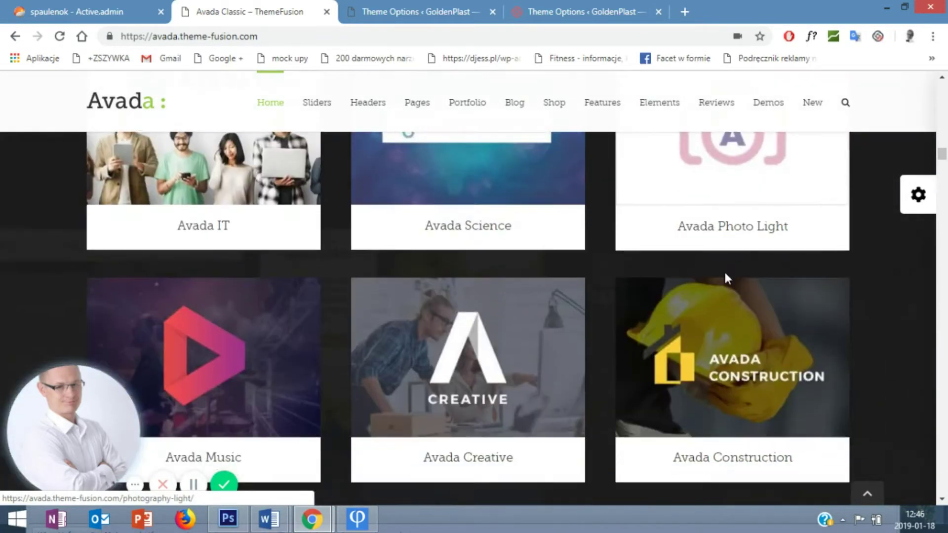
pyautogui.scroll(-3, 725, 273)
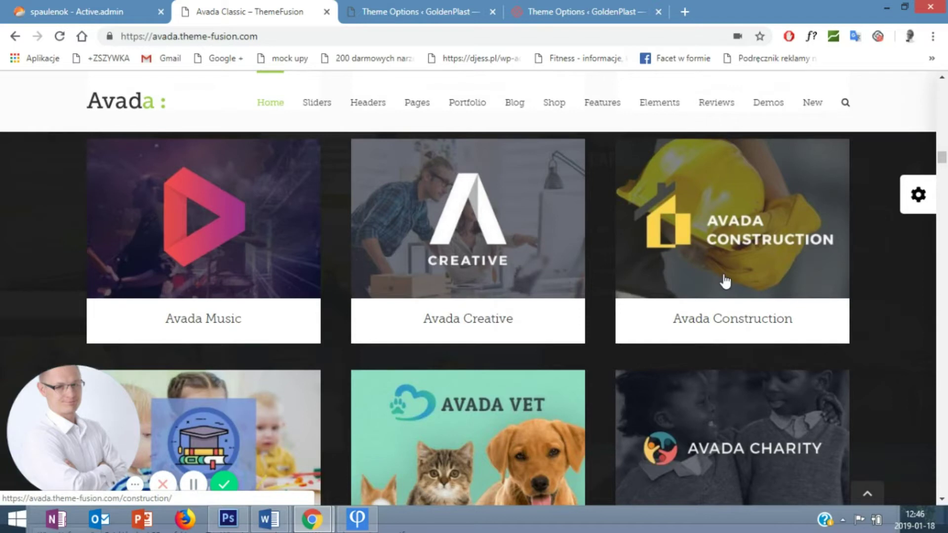
pyautogui.scroll(-3, 725, 281)
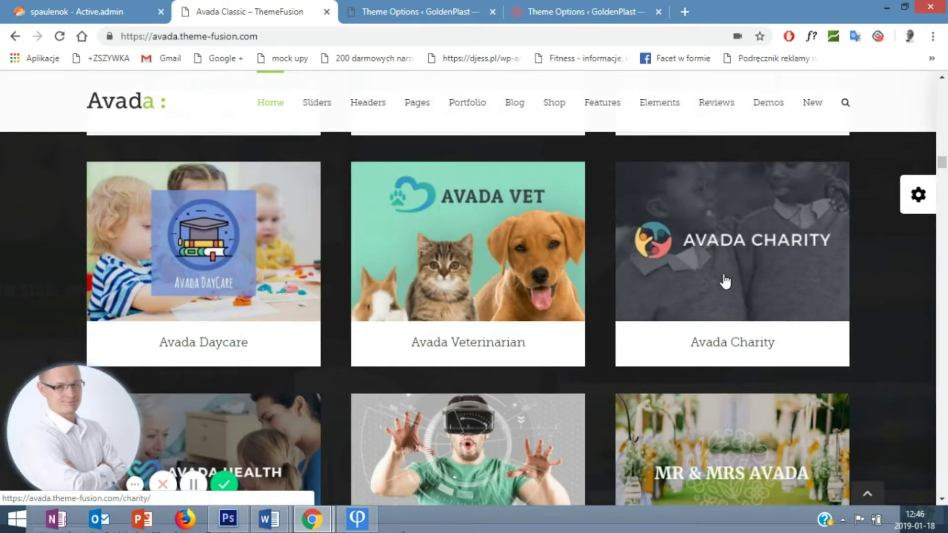
pyautogui.scroll(-3, 725, 280)
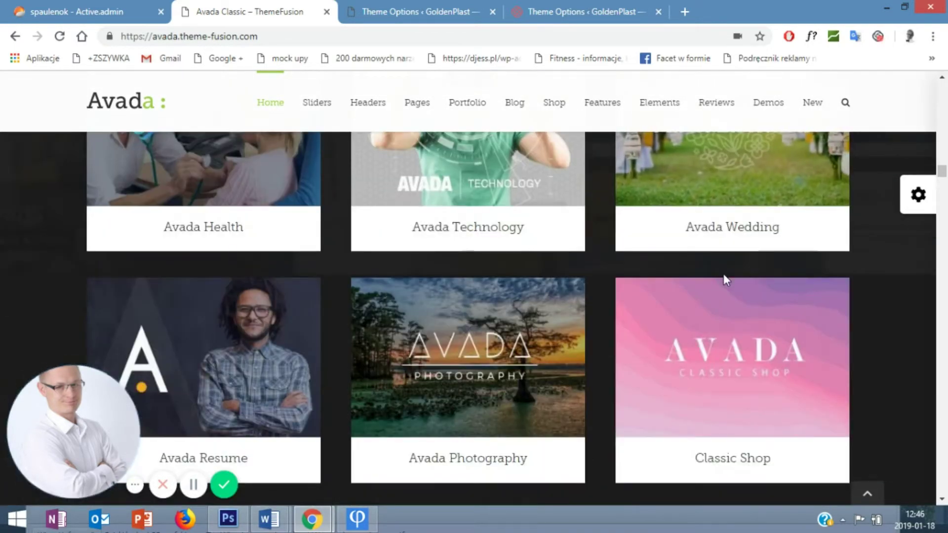
pyautogui.scroll(-3, 724, 280)
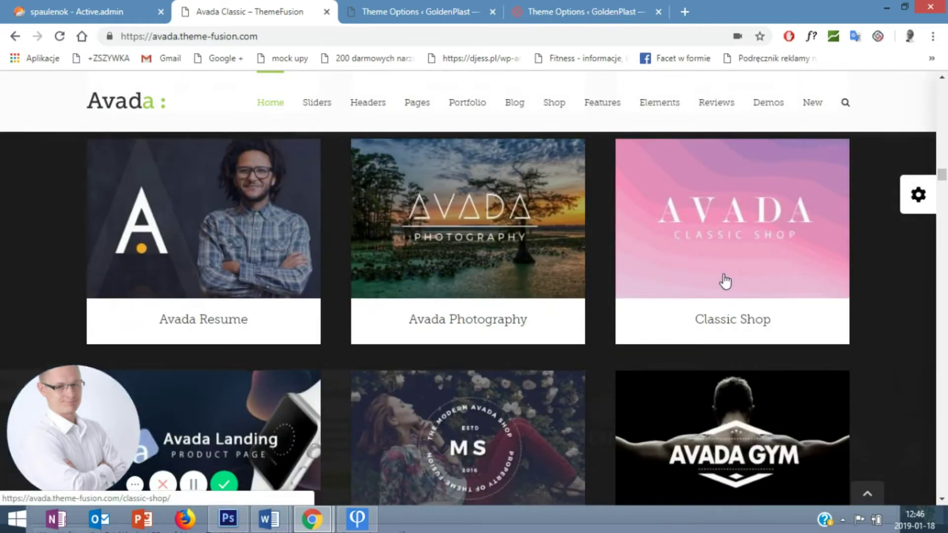
pyautogui.scroll(-3, 724, 280)
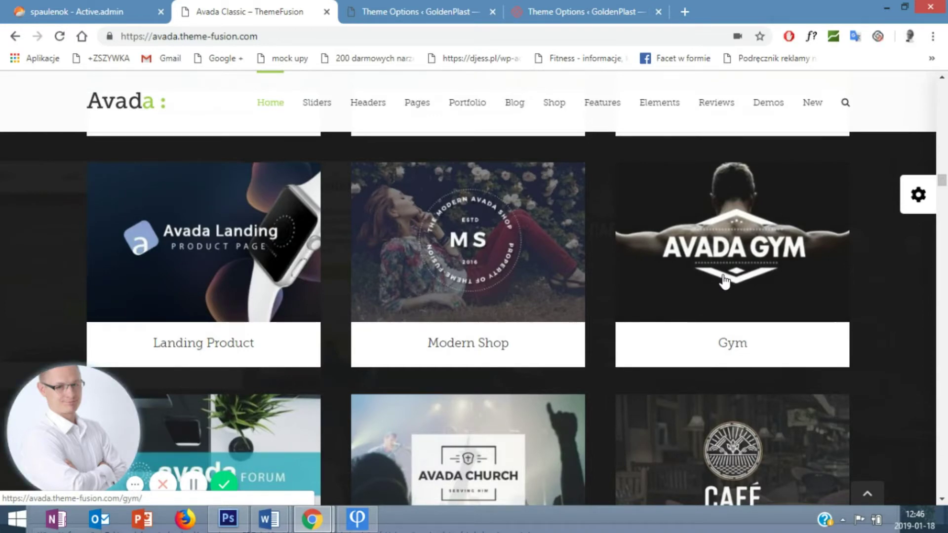
pyautogui.scroll(-3, 724, 280)
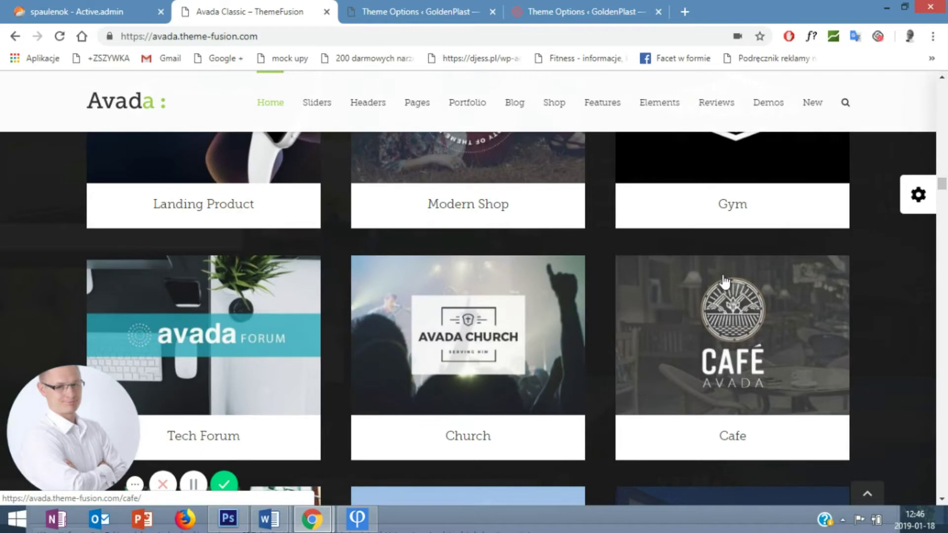
pyautogui.scroll(-3, 725, 280)
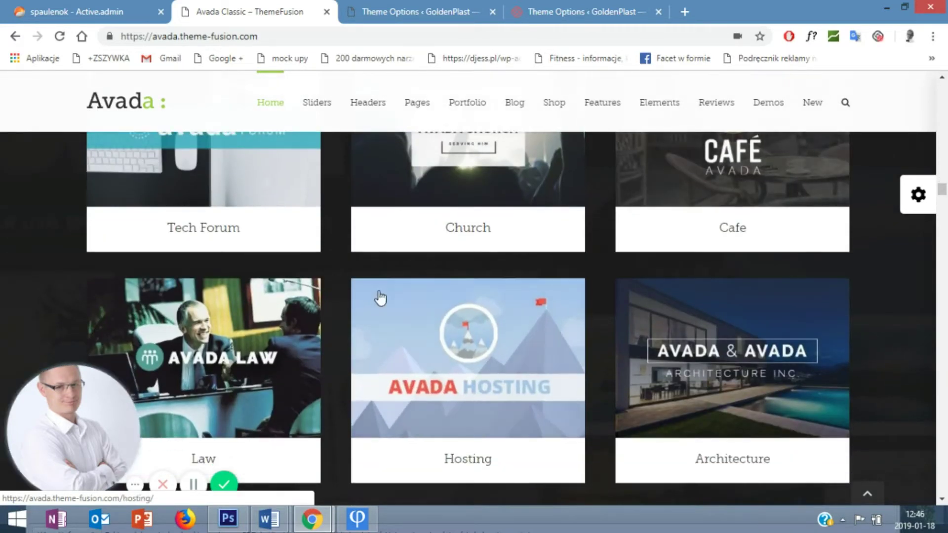
pyautogui.scroll(-3, 548, 281)
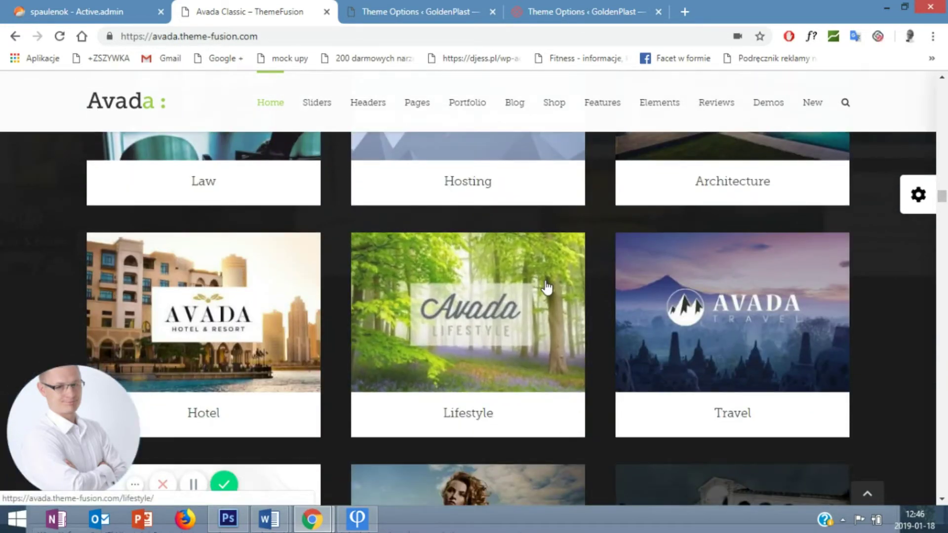
pyautogui.scroll(-2, 546, 283)
pyautogui.scroll(-5, 546, 284)
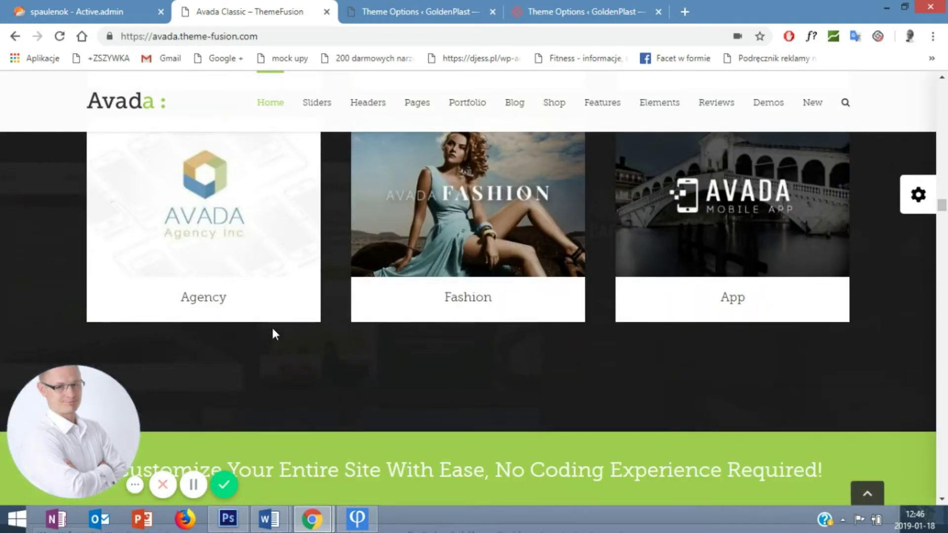
# - Examine the site customization overview describing the page title bar, sliders, page content area, Fusion Builder and sidebars
pyautogui.scroll(-5, 363, 380)
pyautogui.scroll(-5, 398, 388)
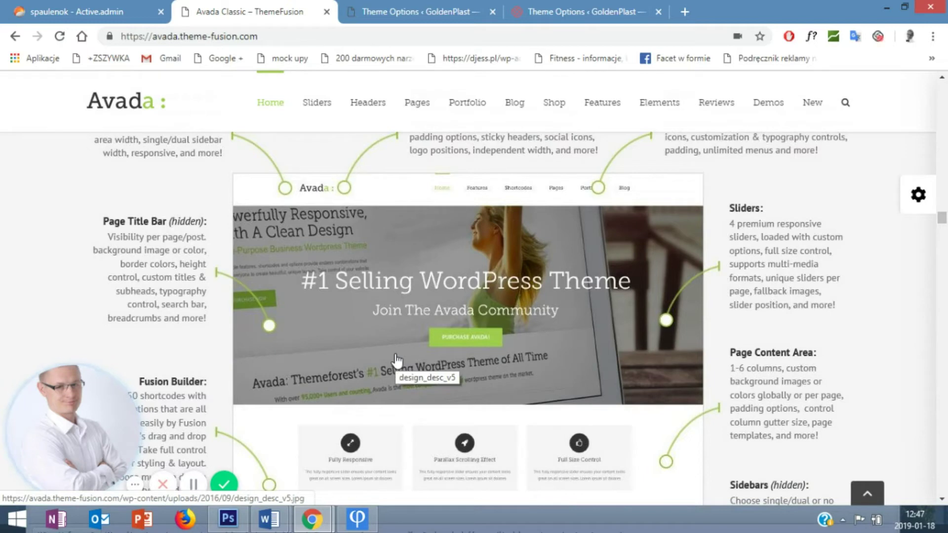
pyautogui.scroll(-4, 398, 360)
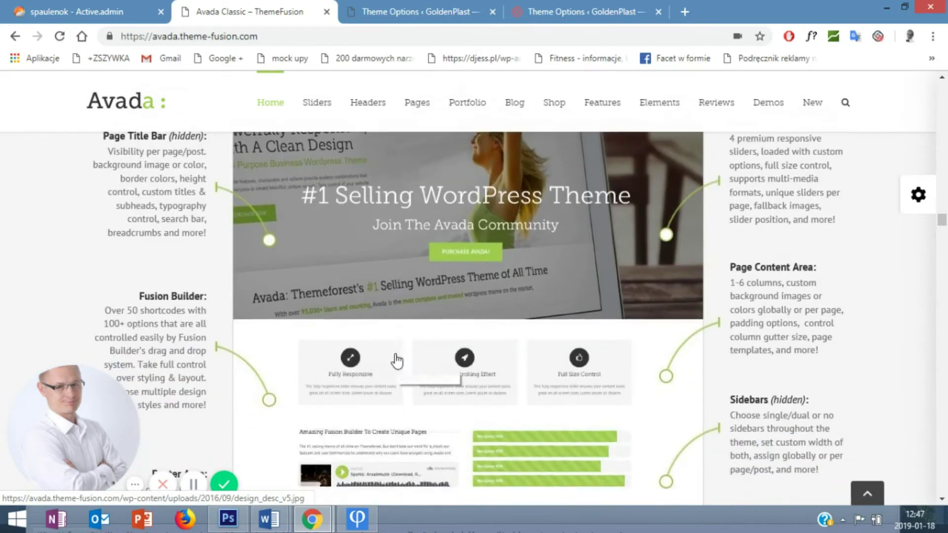